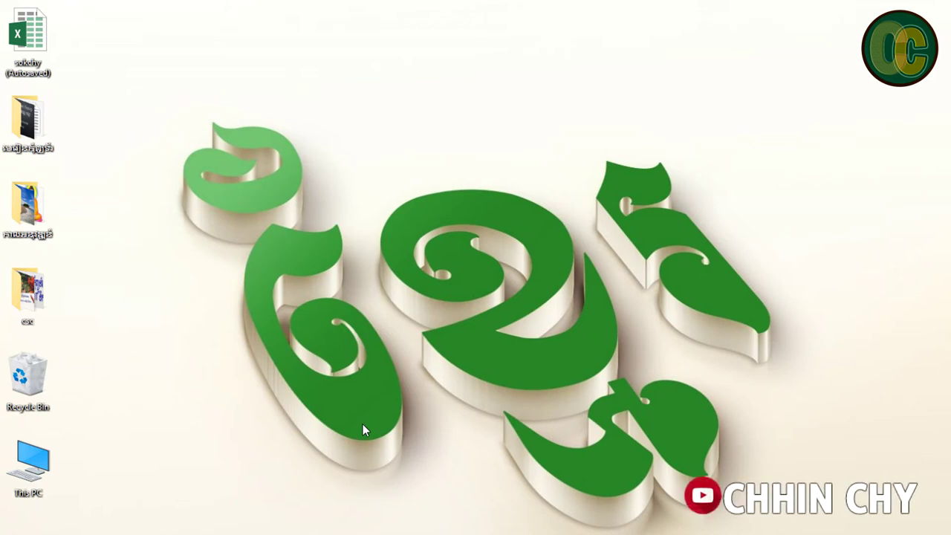
Step: Refresh the Windows desktop twice and bring the Photoshop composite back to the front
right_click(402, 102)
left_click(456, 144)
right_click(417, 88)
left_click(445, 129)
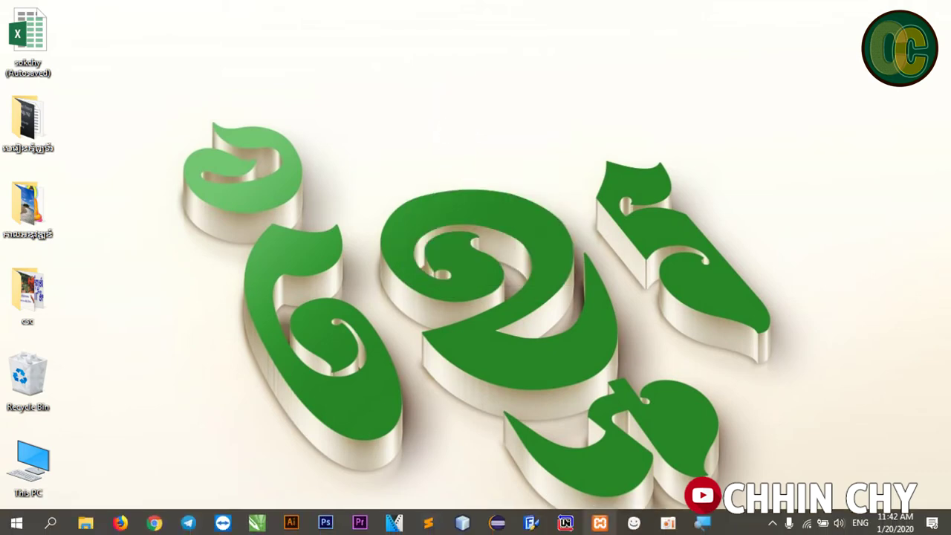
left_click(327, 522)
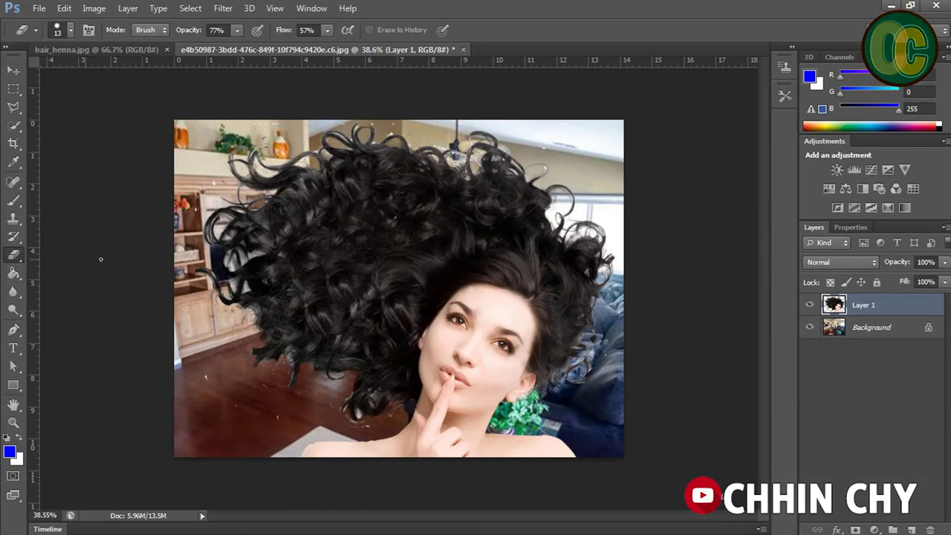
Step: Try the Clone Stamp and History Brush tools, glancing at hair_henna.jpg and returning to the room composite
left_click(13, 218)
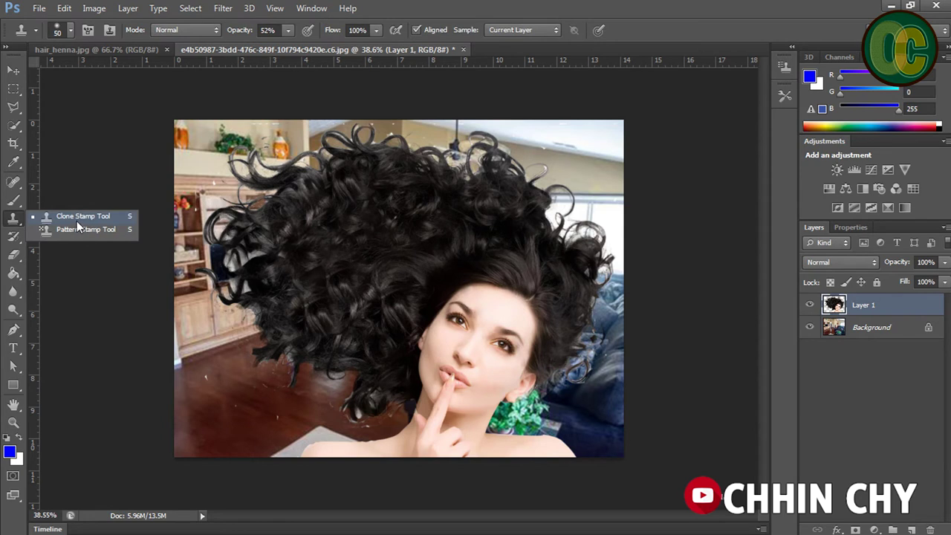
left_click(18, 239)
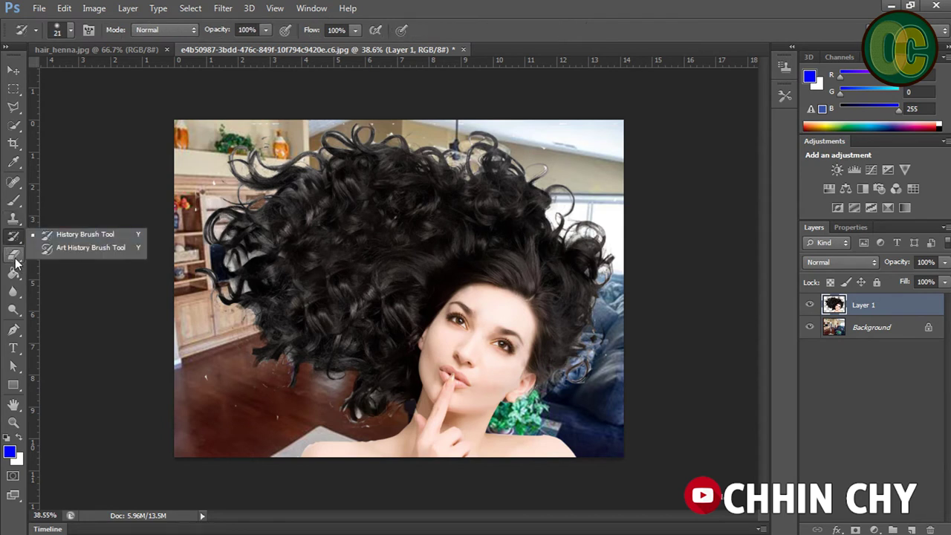
left_click(100, 233)
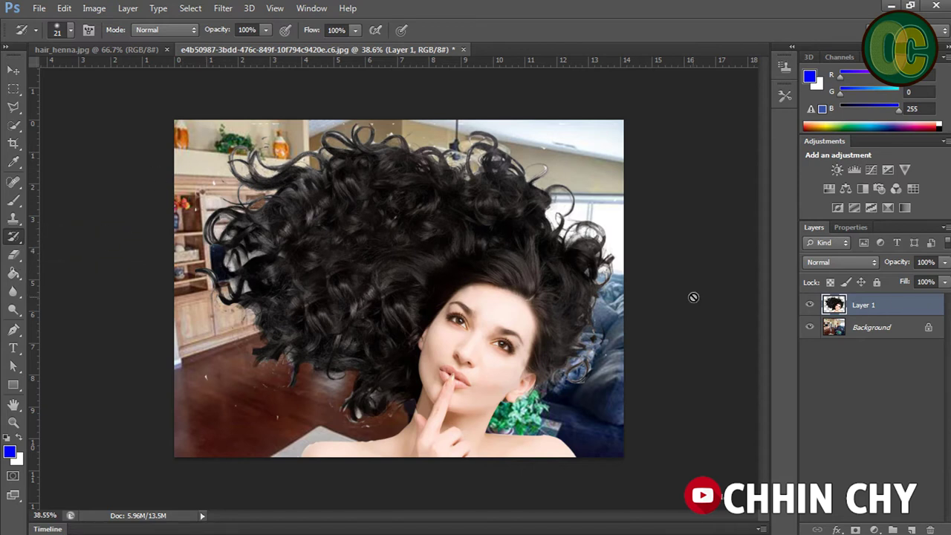
left_click(122, 49)
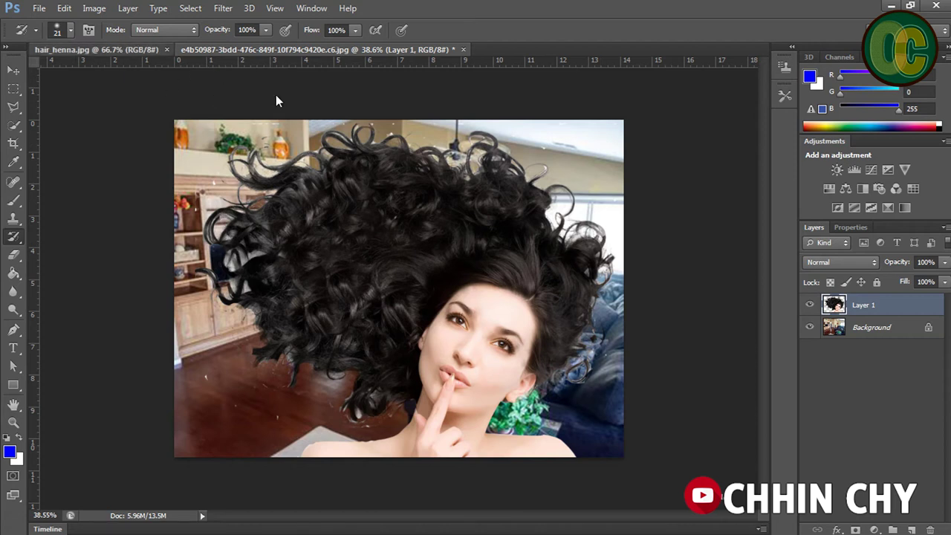
left_click(362, 50)
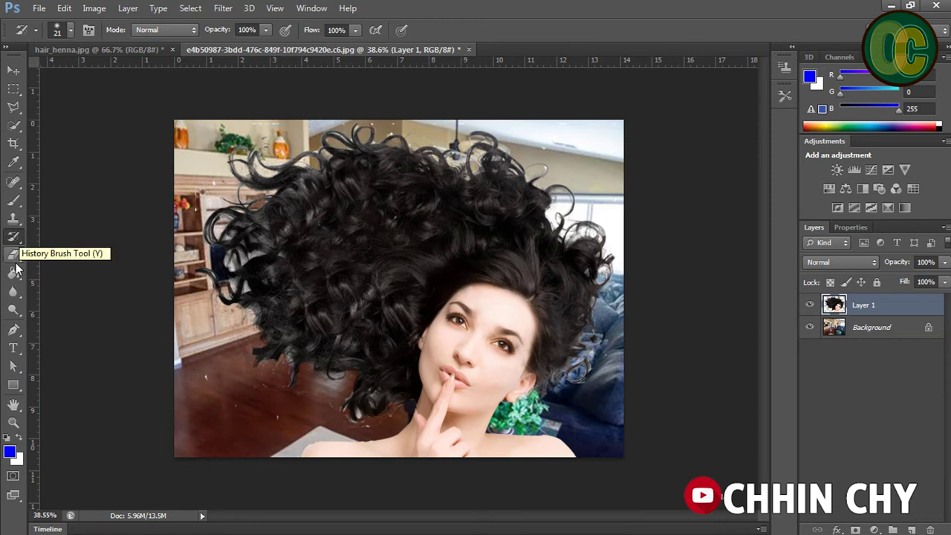
Step: Cycle between the Eraser and History Brush tool variants
left_click(20, 258)
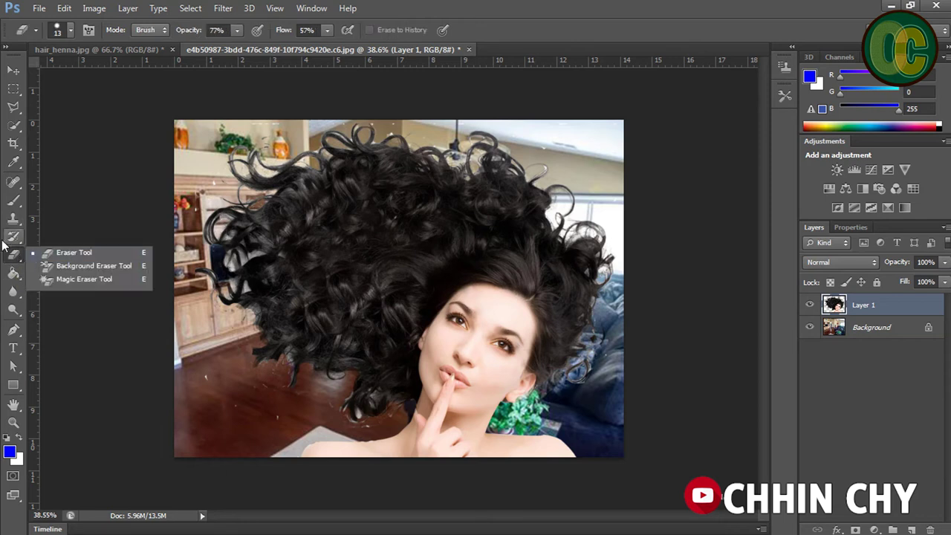
left_click(13, 238)
left_click(13, 237)
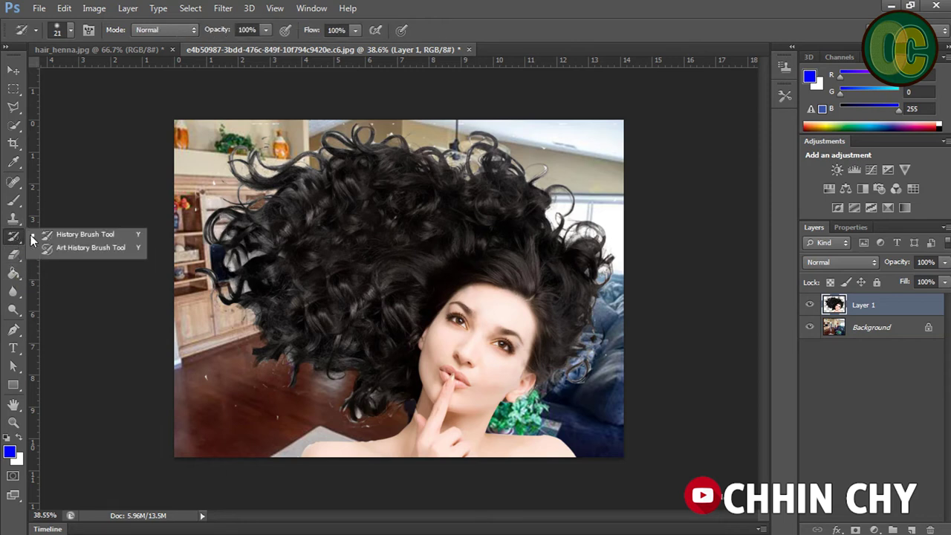
left_click(58, 238)
left_click(23, 238)
left_click(68, 236)
Step: Shift Layer 1 about 1 cm right over the room photo with the Move tool
left_click(13, 255)
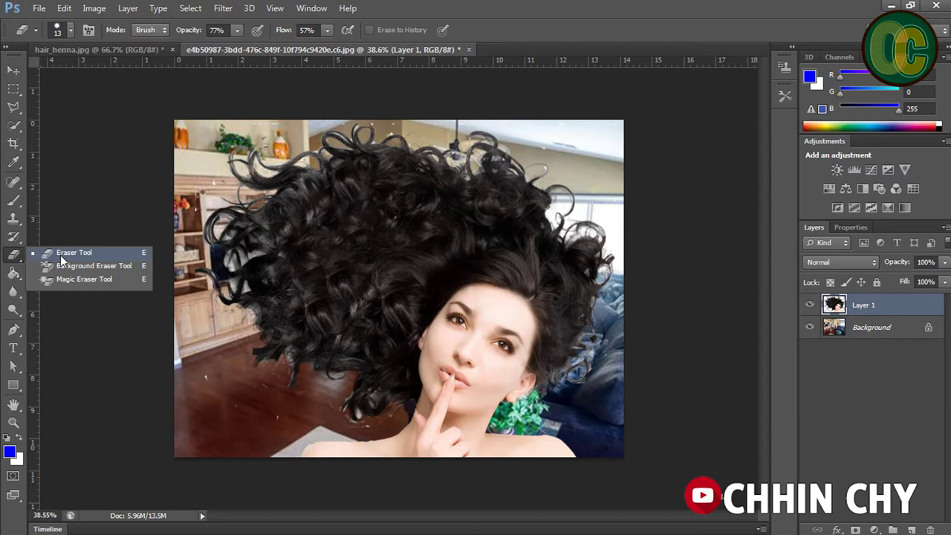
left_click(14, 70)
left_click_drag(338, 270, 353, 254)
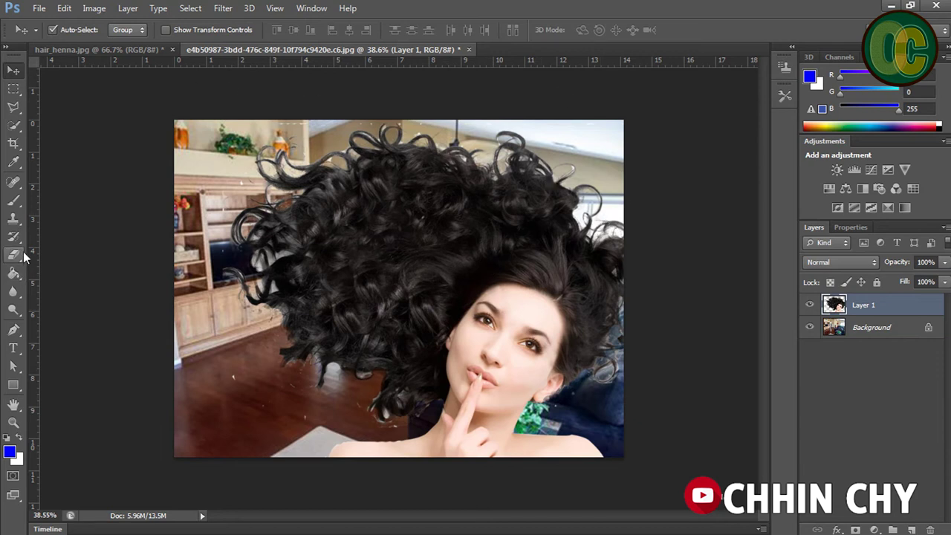
Step: In hair_henna.jpg, duplicate the photo into Layer 1 and Layer 1 copy, then select Layer 1
left_click(114, 48)
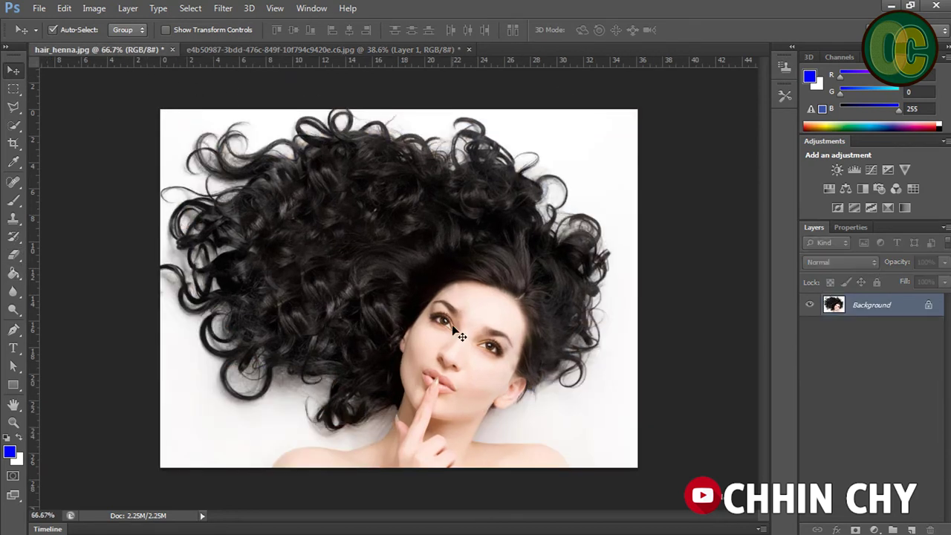
left_click(355, 47)
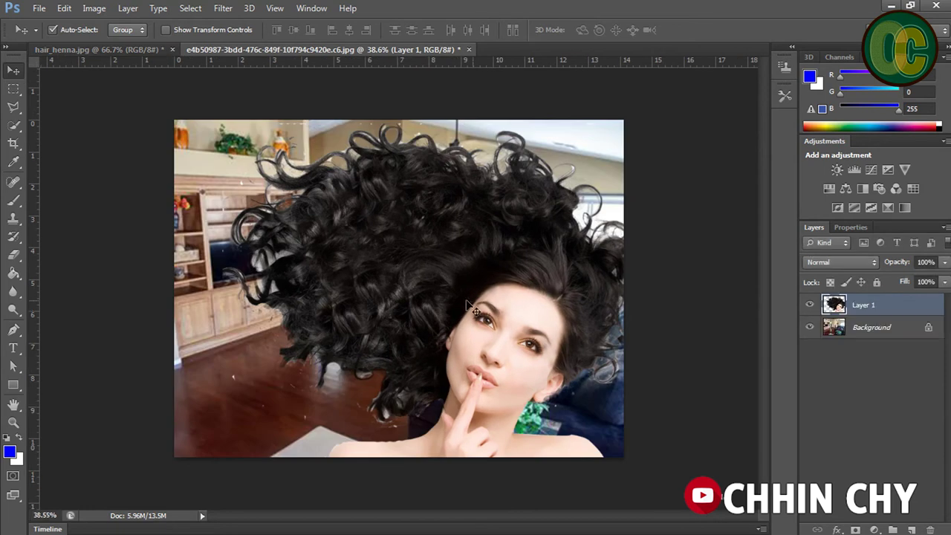
left_click(119, 50)
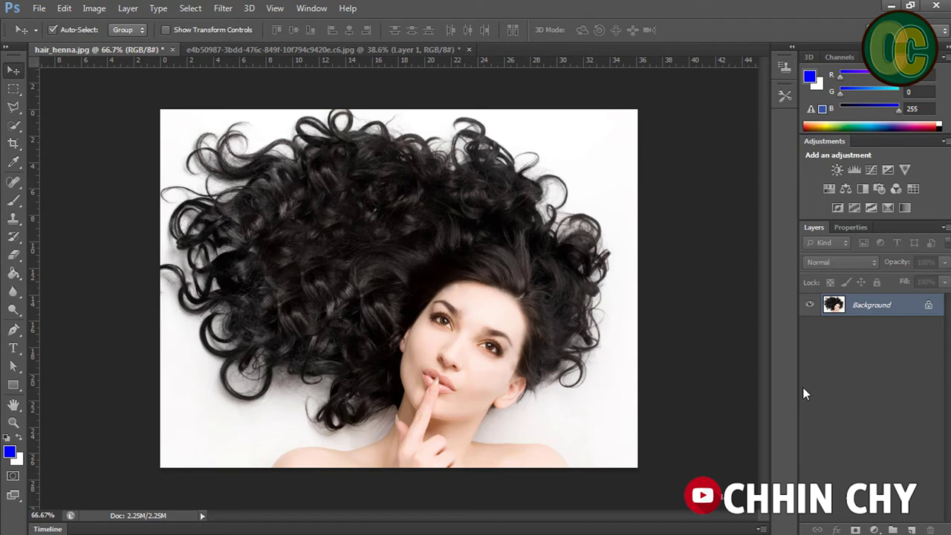
key("ctrl+j")
key("ctrl+j")
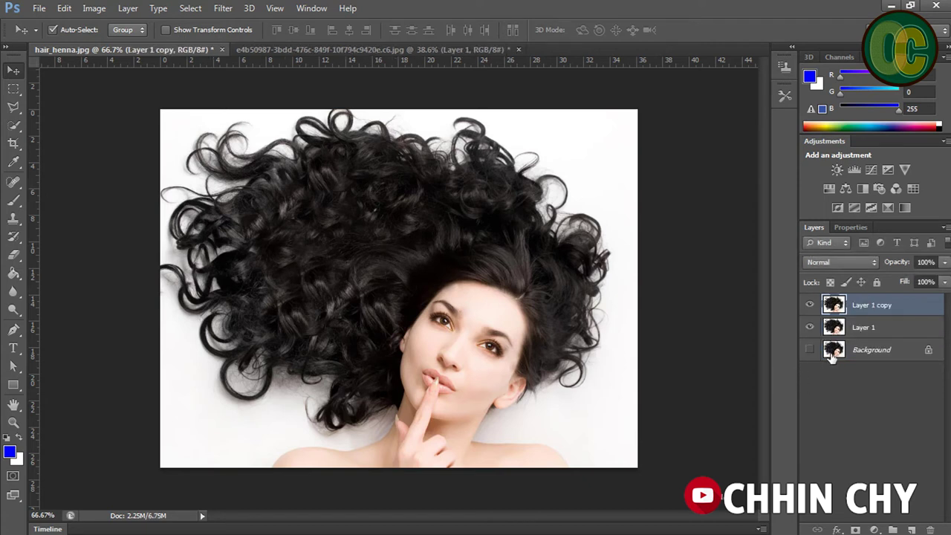
left_click(859, 329)
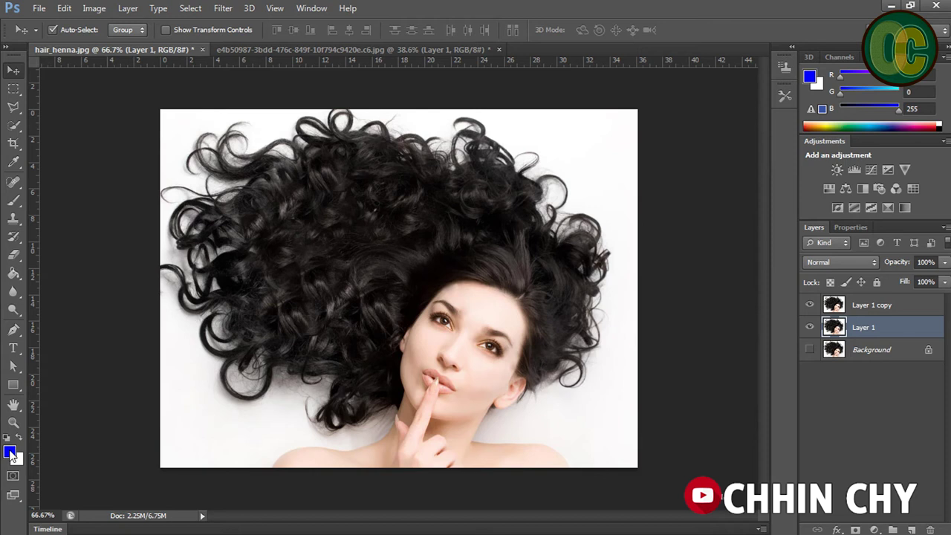
Step: Set the foreground colour to pure red (#ff0000)
left_click(9, 452)
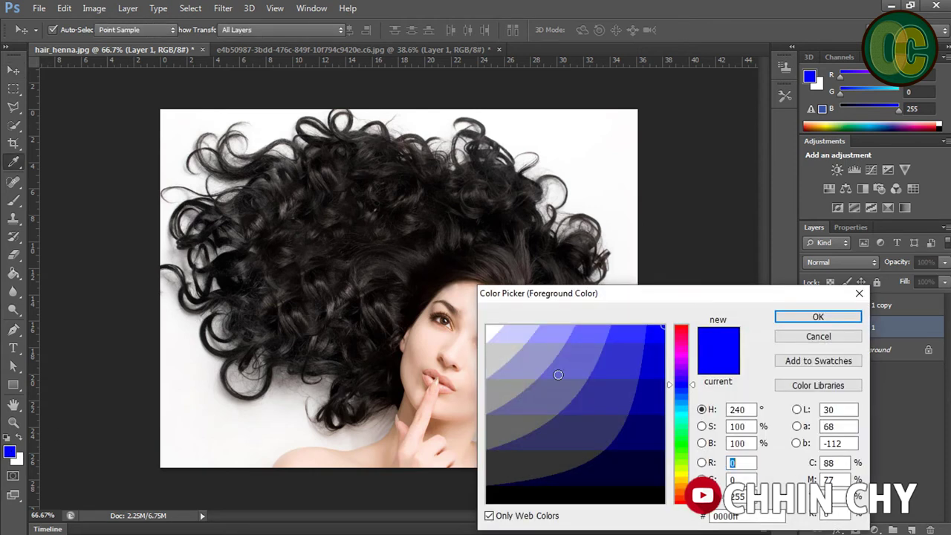
left_click(688, 327)
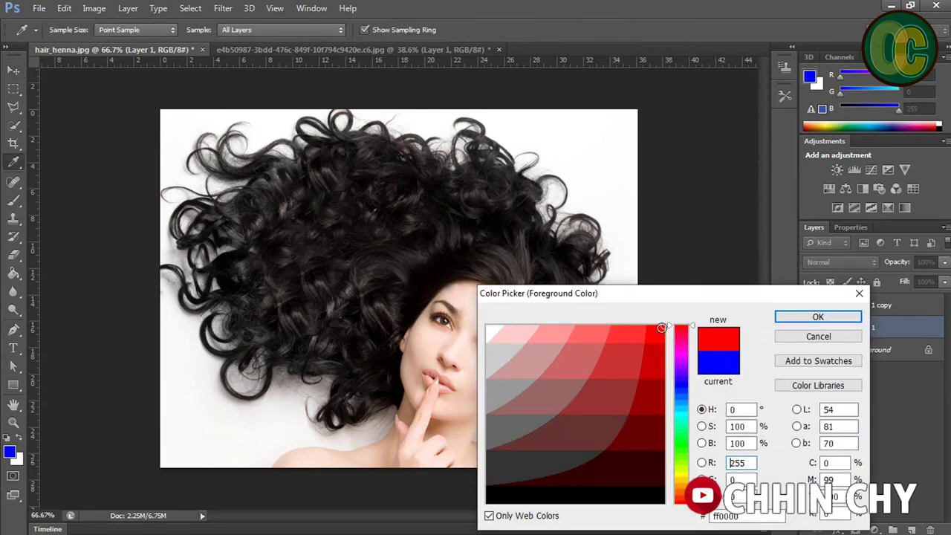
left_click(817, 316)
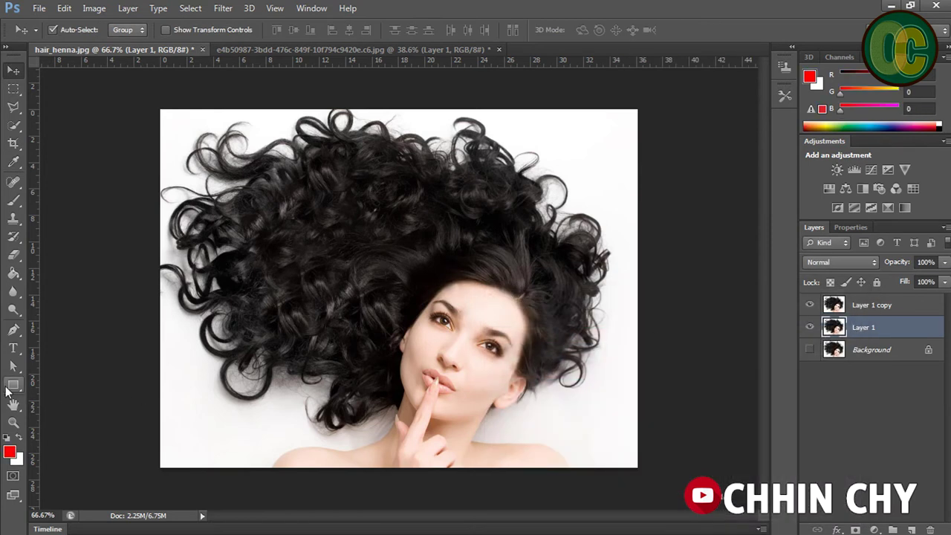
Step: Background-erase Layer 1 copy's top-left corner, then fill Layer 1 solid red
left_click(879, 308)
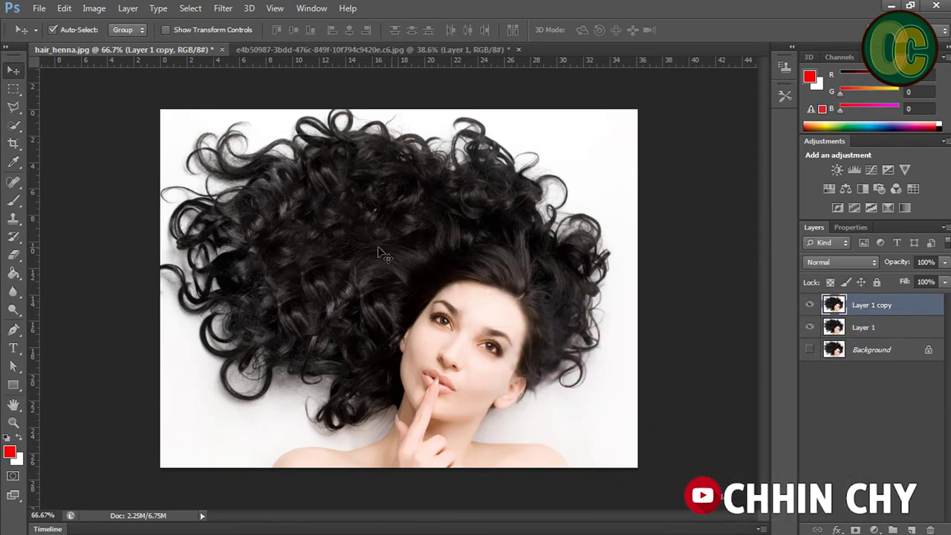
left_click_drag(13, 257, 65, 266)
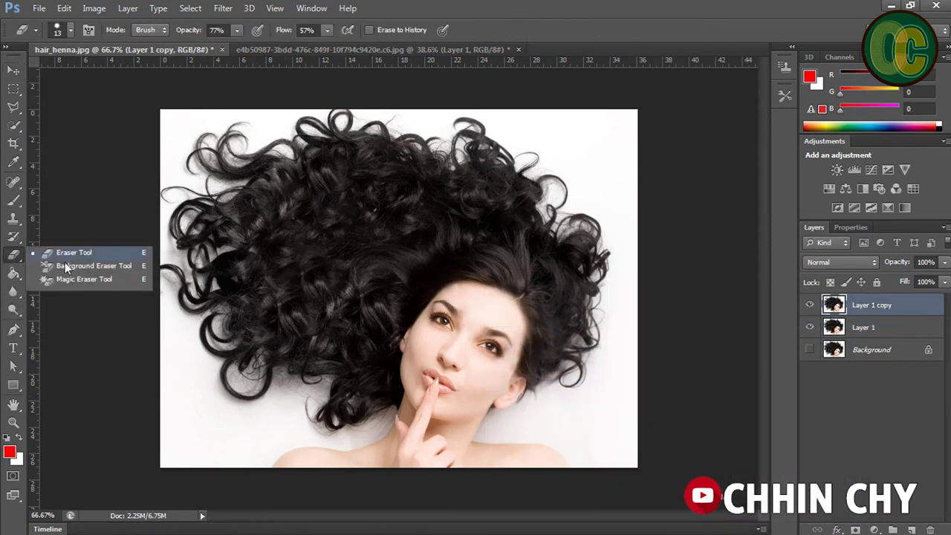
left_click(121, 266)
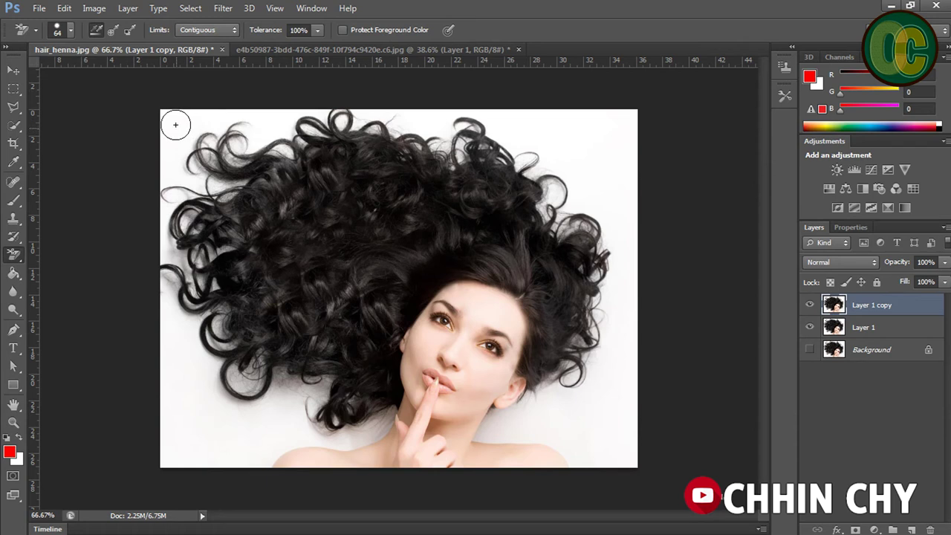
left_click(808, 328)
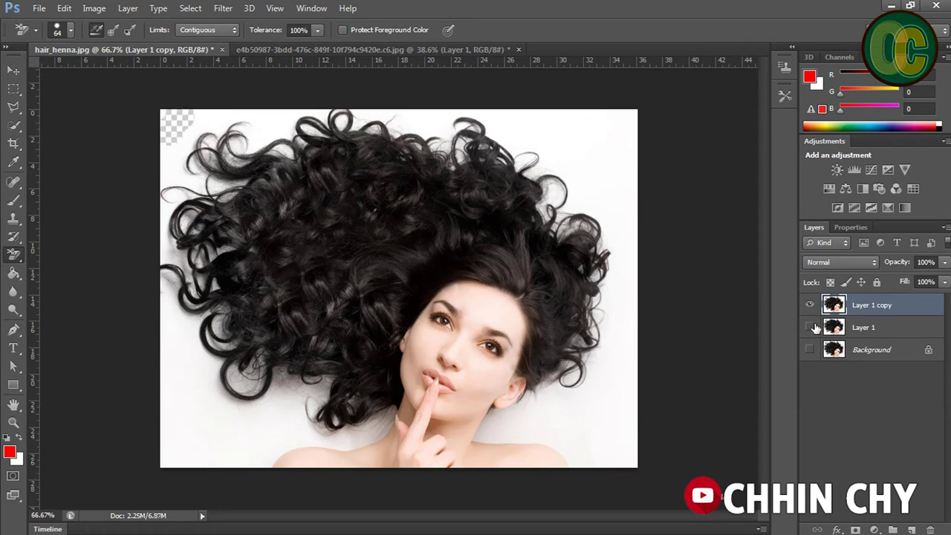
left_click(810, 328)
left_click(903, 328)
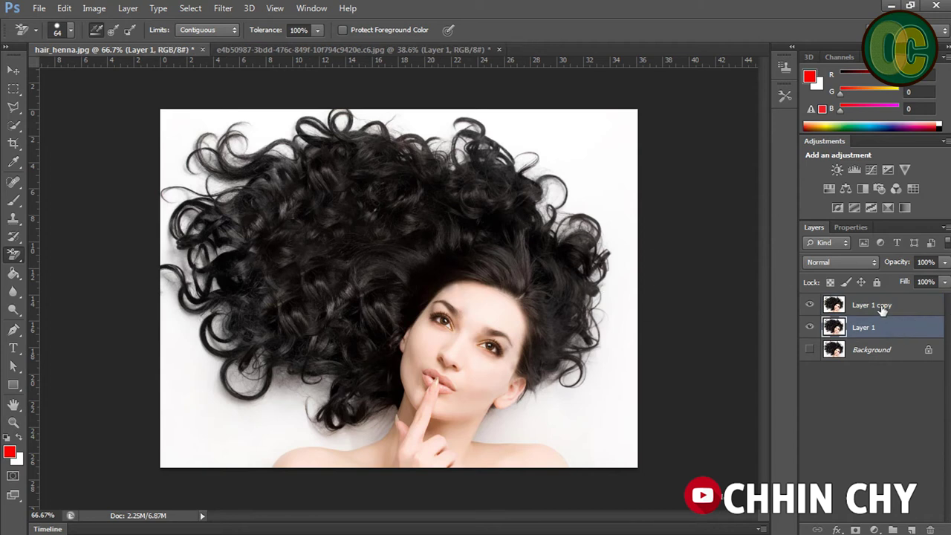
key("alt+BackSpace")
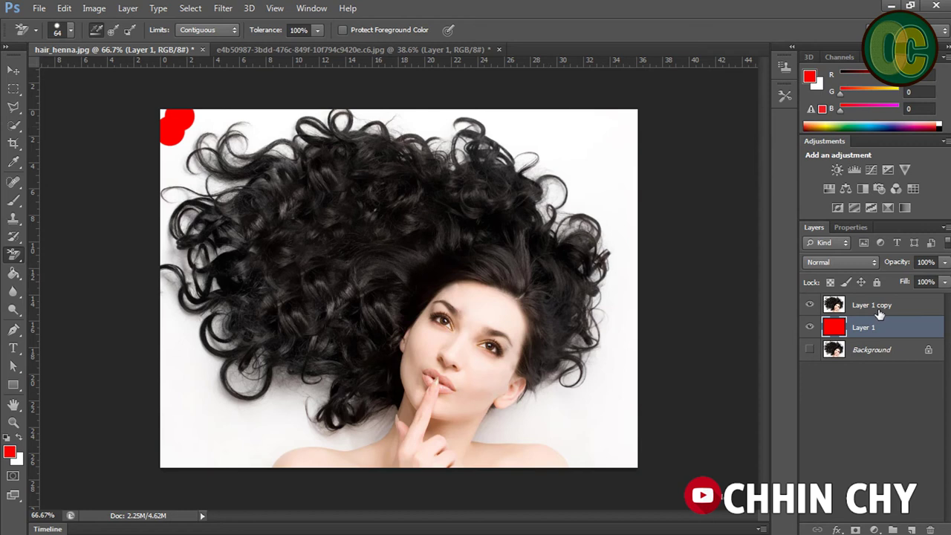
Step: Erase the white top-right corner on Layer 1 copy, then lower tolerance to 75% and shrink the brush
left_click(880, 315)
mouse_move(614, 134)
left_mouse_down()
mouse_move(629, 119)
mouse_move(563, 153)
left_mouse_up()
scroll(437, 104, "up", 2)
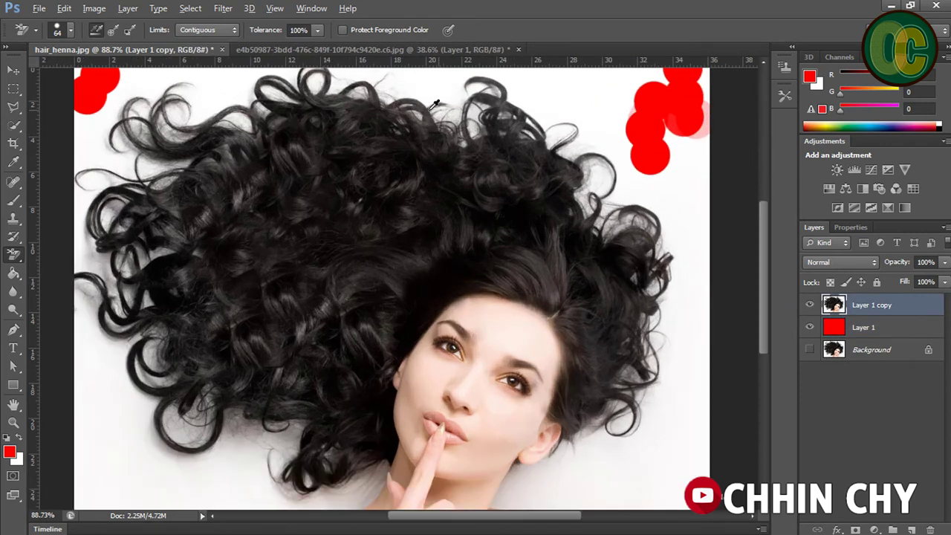
left_click(316, 30)
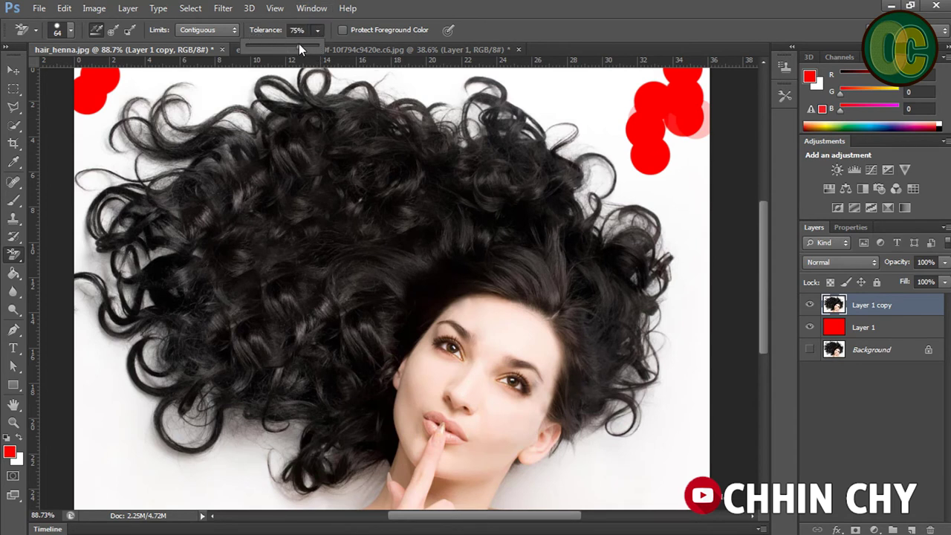
mouse_move(204, 89)
left_mouse_down()
mouse_move(256, 156)
mouse_move(235, 176)
mouse_move(153, 153)
mouse_move(143, 218)
left_mouse_up()
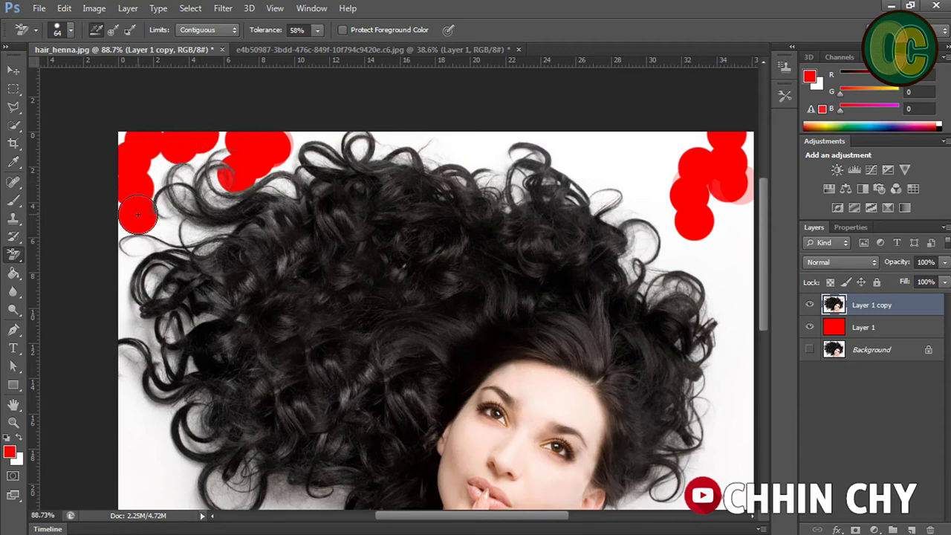
key("bracketleft")
key("bracketleft")
key("bracketleft")
Step: Erase the white background down the left hair edge and below the left curls
left_click(170, 225)
mouse_move(170, 225)
left_mouse_down()
mouse_move(215, 234)
mouse_move(159, 170)
mouse_move(123, 230)
left_mouse_up()
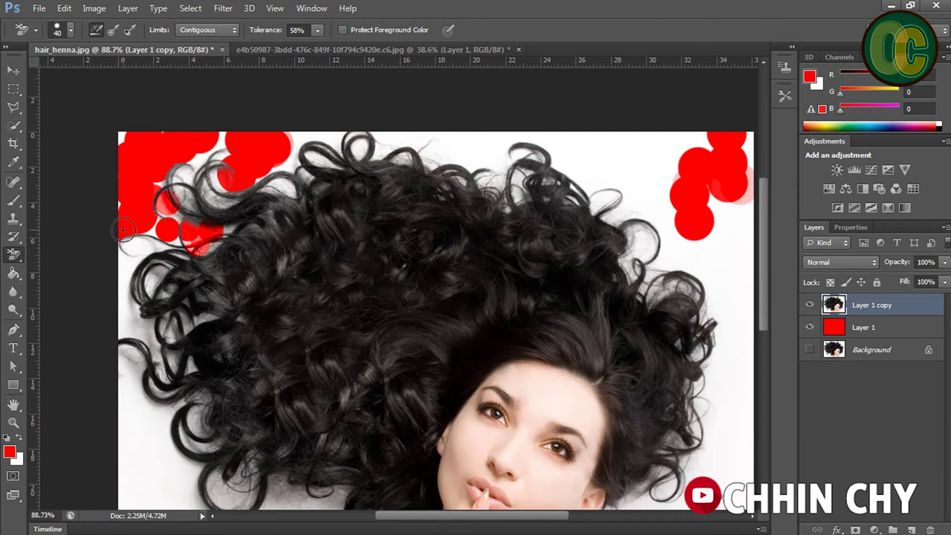
mouse_move(126, 268)
left_mouse_down()
mouse_move(149, 157)
mouse_move(141, 168)
mouse_move(154, 151)
left_mouse_up()
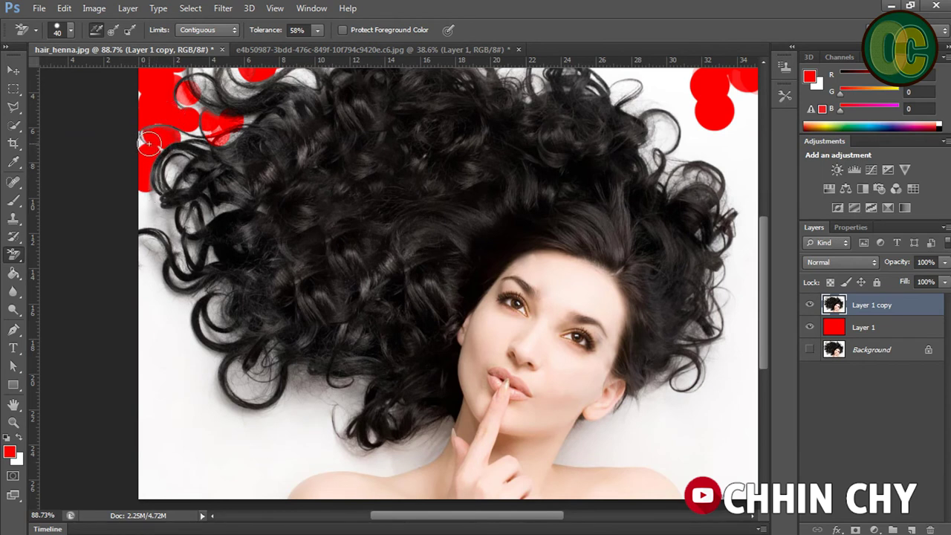
left_click_drag(150, 215, 149, 210)
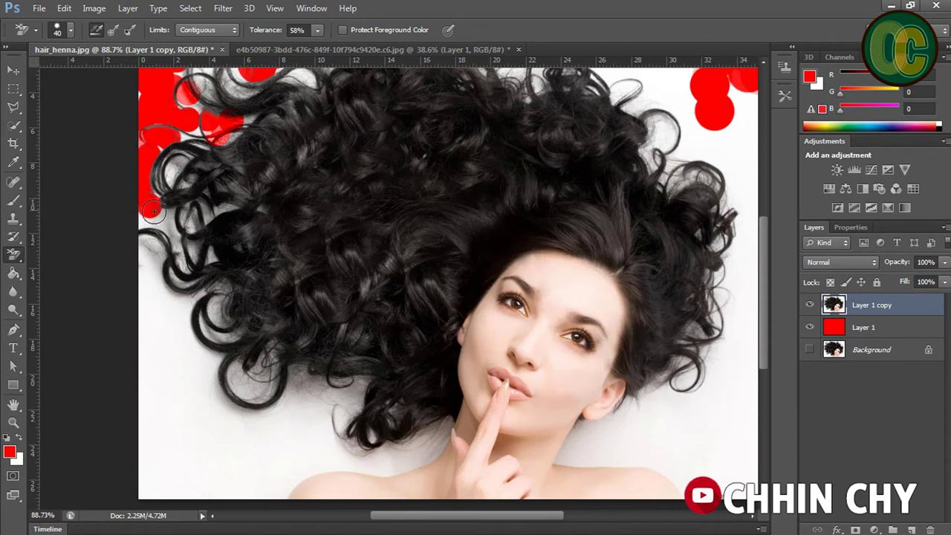
mouse_move(147, 210)
left_mouse_down()
mouse_move(161, 317)
mouse_move(203, 352)
mouse_move(184, 316)
left_mouse_up()
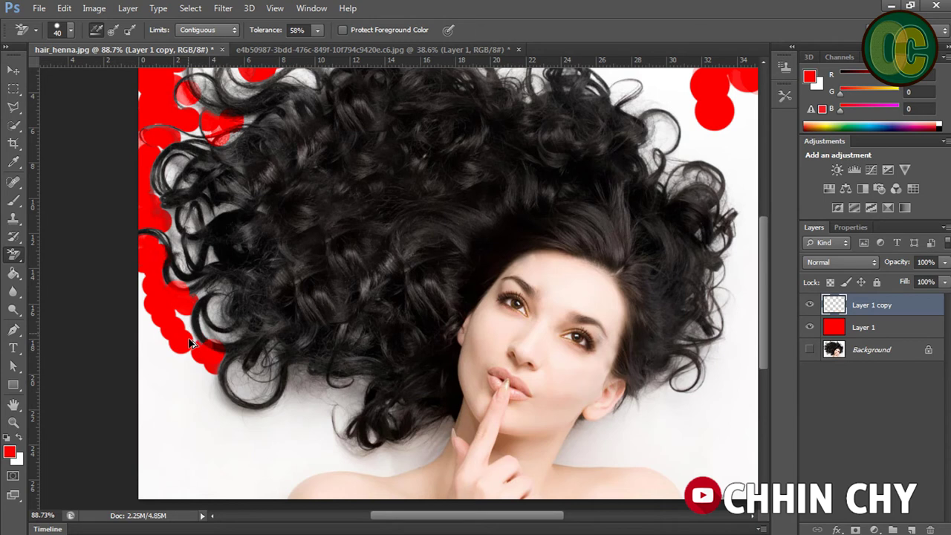
left_click_drag(193, 353, 186, 331)
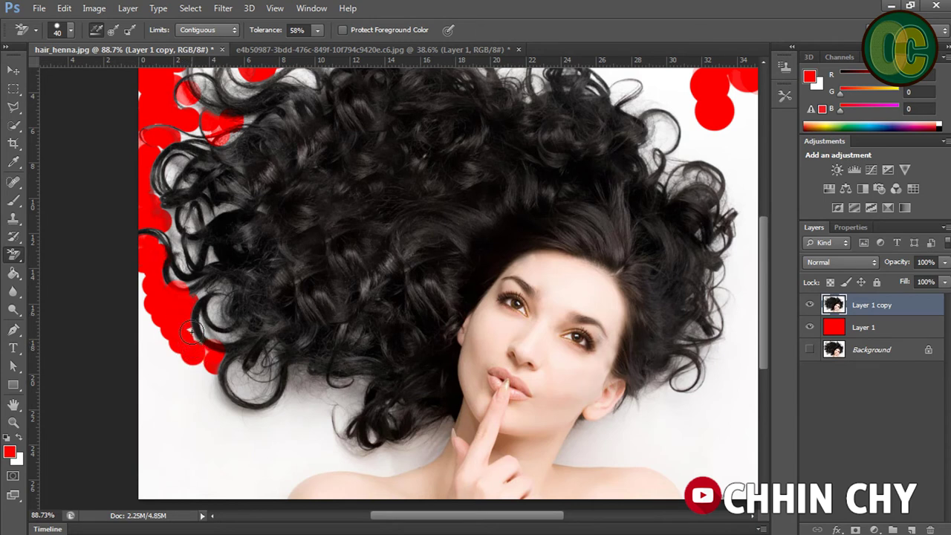
mouse_move(231, 372)
left_mouse_down()
mouse_move(181, 345)
mouse_move(211, 353)
mouse_move(188, 354)
left_mouse_up()
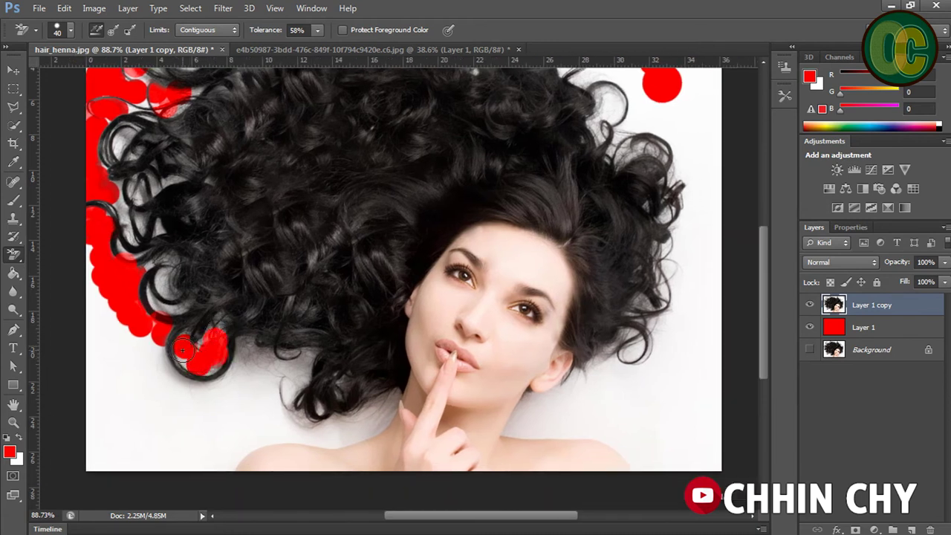
left_click_drag(182, 350, 182, 362)
Step: Erase more white near the lower hair edge and toward the bottom-left
mouse_move(250, 370)
left_mouse_down()
mouse_move(243, 355)
mouse_move(232, 394)
mouse_move(237, 431)
mouse_move(287, 420)
mouse_move(296, 374)
left_mouse_up()
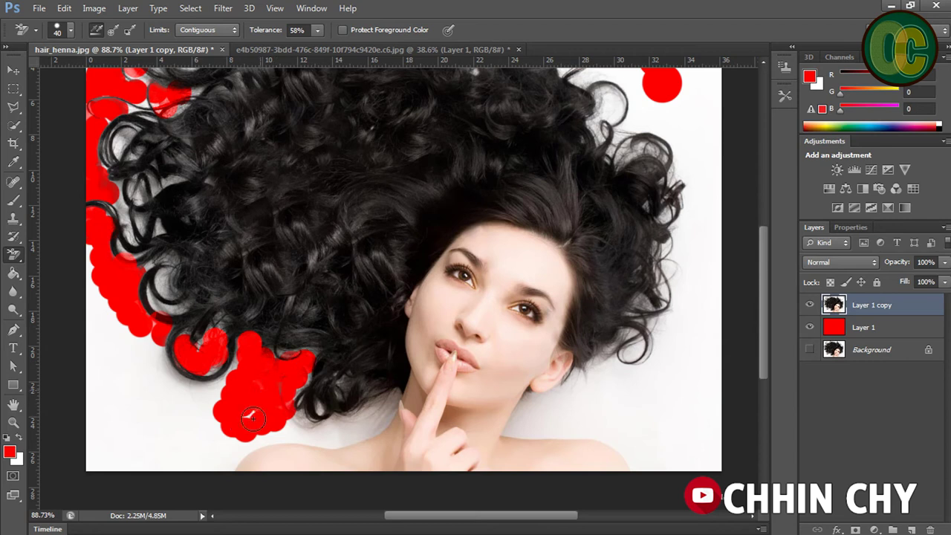
left_click_drag(237, 365, 194, 400)
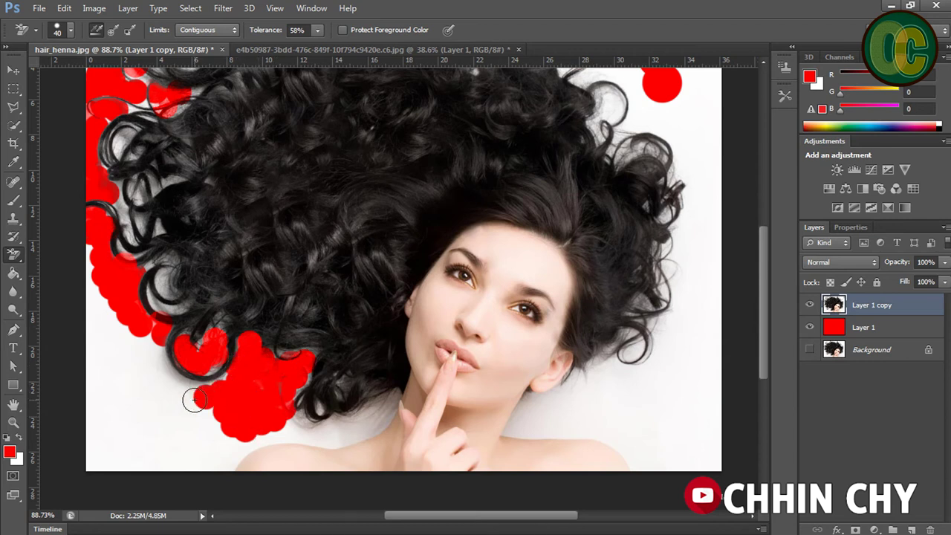
left_click_drag(390, 319, 326, 352)
mouse_move(74, 372)
left_mouse_down()
mouse_move(113, 413)
mouse_move(184, 410)
left_mouse_up()
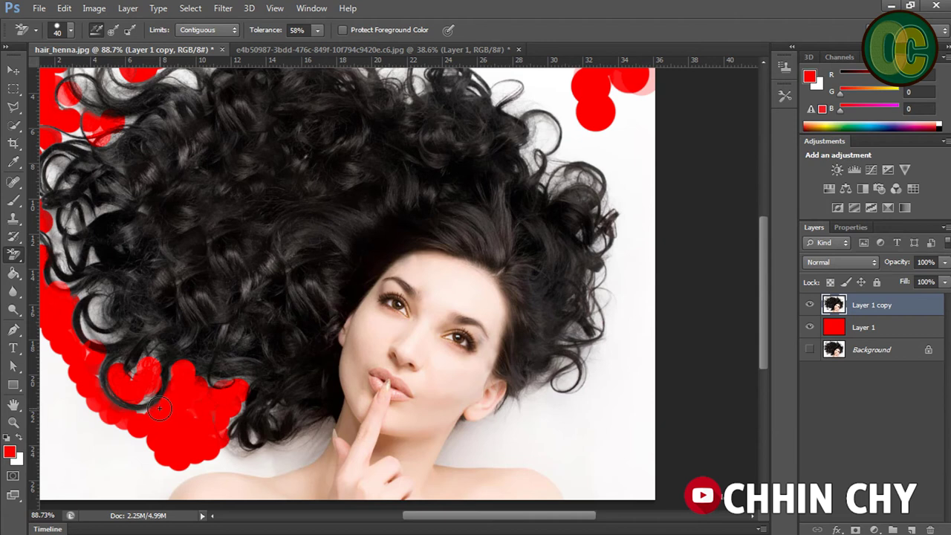
Step: With a smaller brush, erase white inside the top-left curl, along the top edge and between curls
left_click_drag(185, 324, 262, 421)
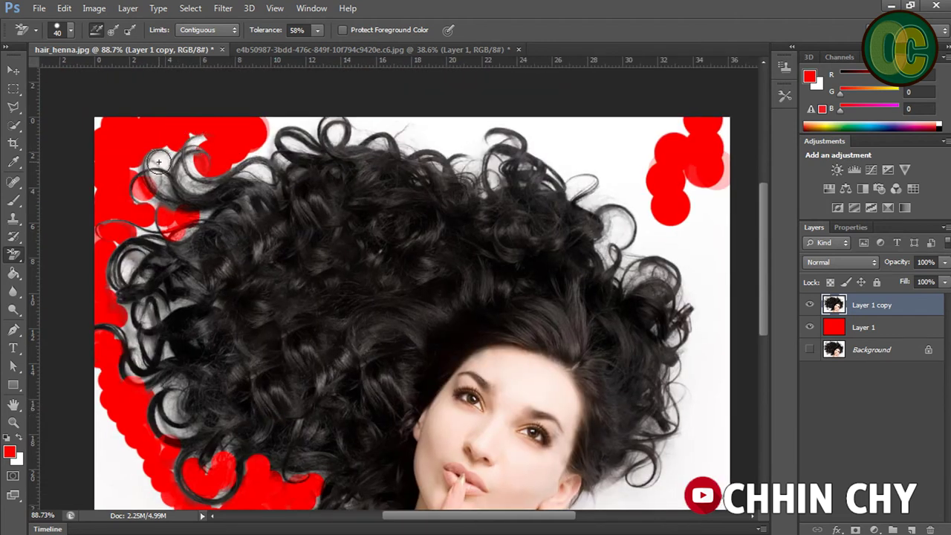
scroll(159, 162, "up", 3)
scroll(162, 168, "up", 3)
mouse_move(165, 171)
left_mouse_down()
mouse_move(174, 157)
mouse_move(157, 161)
left_mouse_up()
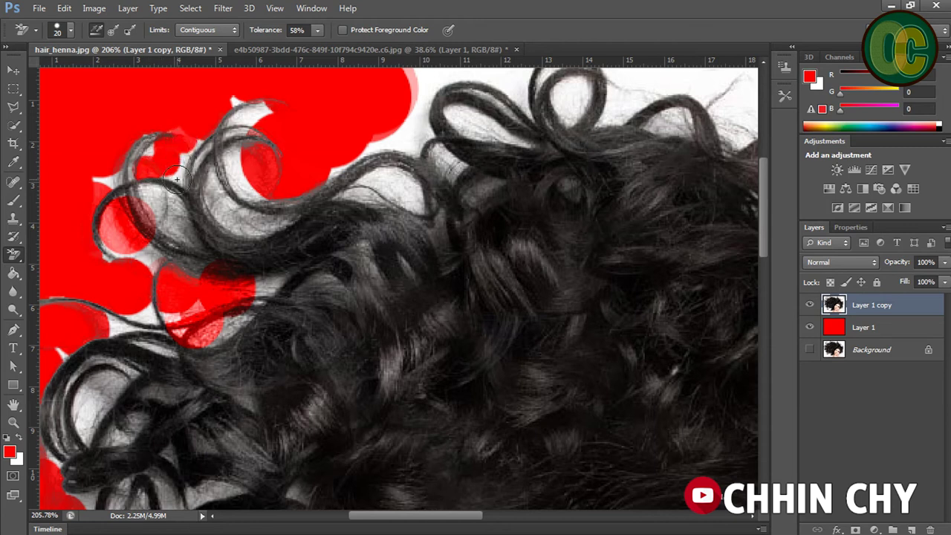
mouse_move(234, 166)
left_mouse_down()
mouse_move(245, 179)
mouse_move(252, 113)
left_mouse_up()
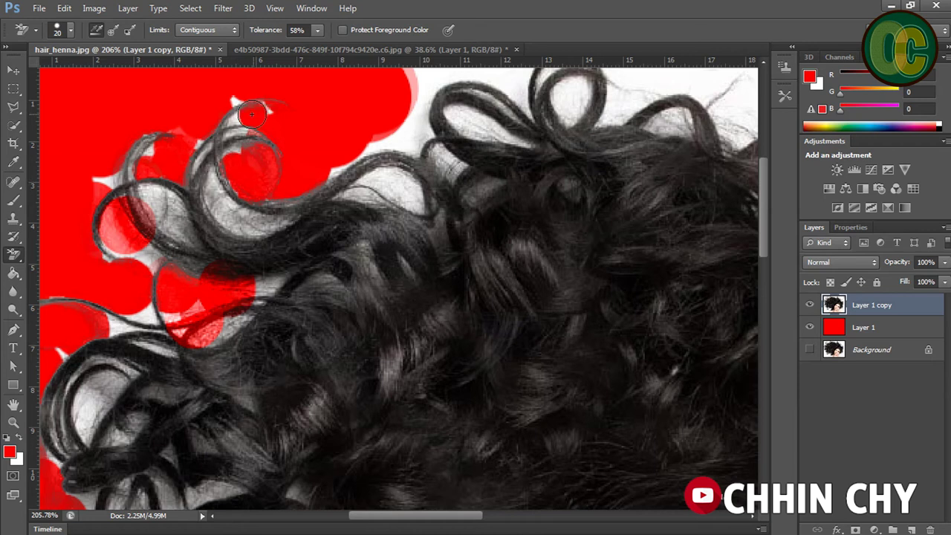
mouse_move(425, 89)
left_mouse_down()
mouse_move(396, 139)
mouse_move(335, 170)
mouse_move(405, 197)
mouse_move(375, 205)
left_mouse_up()
mouse_move(279, 223)
left_mouse_down()
mouse_move(246, 225)
mouse_move(175, 271)
left_mouse_up()
mouse_move(379, 186)
left_mouse_down()
mouse_move(506, 134)
mouse_move(513, 149)
left_mouse_up()
Step: Clear white inside the top hair loops and along the top-left and top hair edges
scroll(513, 148, "up", 1)
mouse_move(446, 193)
left_mouse_down()
mouse_move(351, 171)
mouse_move(457, 164)
mouse_move(457, 209)
mouse_move(297, 201)
left_mouse_up()
mouse_move(319, 186)
left_mouse_down()
mouse_move(362, 177)
mouse_move(409, 189)
mouse_move(502, 190)
mouse_move(427, 265)
mouse_move(449, 234)
left_mouse_up()
mouse_move(505, 223)
left_mouse_down()
mouse_move(182, 205)
mouse_move(237, 200)
mouse_move(379, 267)
mouse_move(424, 255)
mouse_move(442, 207)
mouse_move(386, 222)
mouse_move(350, 268)
mouse_move(395, 159)
mouse_move(268, 169)
mouse_move(320, 223)
mouse_move(327, 245)
left_mouse_up()
key("bracketright")
key("bracketright")
key("bracketright")
mouse_move(478, 169)
left_mouse_down()
mouse_move(244, 159)
mouse_move(313, 247)
mouse_move(387, 297)
mouse_move(453, 371)
mouse_move(446, 329)
mouse_move(439, 462)
mouse_move(321, 280)
mouse_move(446, 287)
mouse_move(403, 322)
mouse_move(401, 371)
left_mouse_up()
mouse_move(488, 345)
left_mouse_down()
mouse_move(361, 239)
mouse_move(368, 76)
left_mouse_up()
Step: Erase white along the hair toward the ear, around the ear curl, and down the neck and shoulder
left_click_drag(410, 131, 371, 312)
mouse_move(372, 313)
left_mouse_down()
mouse_move(380, 226)
mouse_move(372, 297)
left_mouse_up()
mouse_move(365, 276)
left_mouse_down()
mouse_move(390, 277)
mouse_move(438, 199)
left_mouse_up()
left_click_drag(404, 270, 350, 286)
mouse_move(379, 252)
left_mouse_down()
mouse_move(332, 297)
mouse_move(371, 276)
mouse_move(389, 325)
mouse_move(212, 355)
mouse_move(235, 330)
mouse_move(123, 392)
mouse_move(102, 424)
mouse_move(352, 327)
mouse_move(290, 394)
mouse_move(418, 394)
mouse_move(367, 290)
left_mouse_up()
key("bracketright")
mouse_move(321, 269)
left_mouse_down()
mouse_move(397, 312)
mouse_move(416, 339)
left_mouse_up()
Step: Touch up near the top stroke and erase white between the left hair curls
left_click_drag(464, 97, 427, 88)
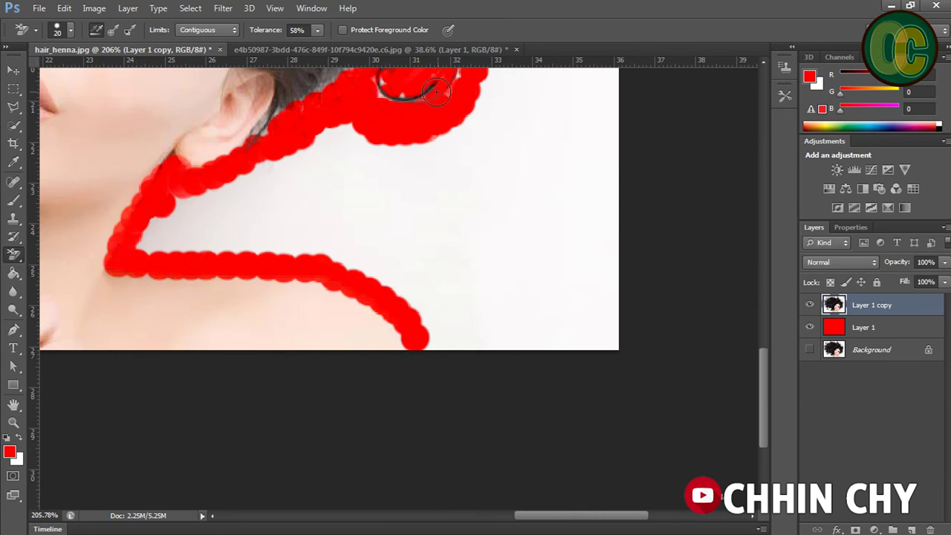
scroll(416, 223, "down", 5)
scroll(141, 350, "up", 1)
scroll(141, 351, "up", 3)
mouse_move(141, 351)
left_mouse_down()
mouse_move(159, 376)
mouse_move(97, 271)
mouse_move(165, 197)
mouse_move(108, 122)
left_mouse_up()
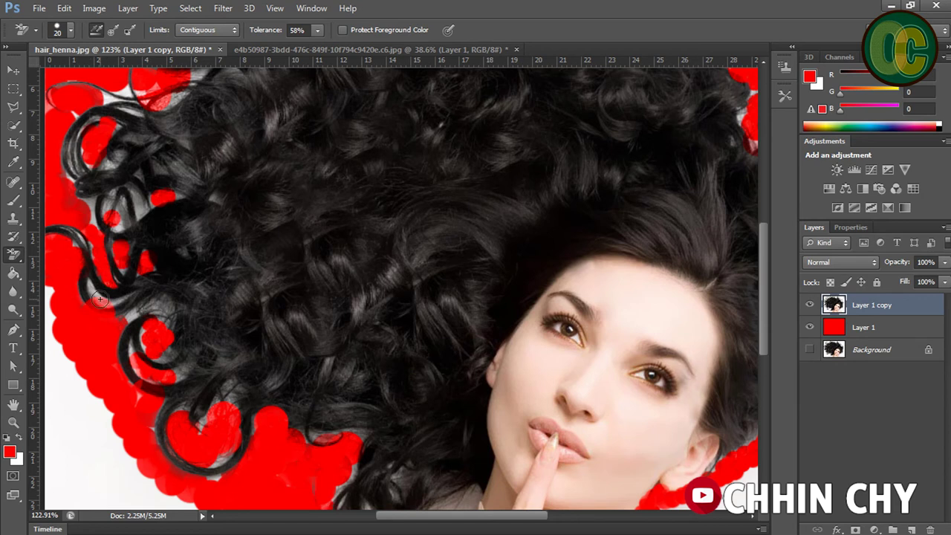
left_click_drag(151, 246, 174, 324)
left_click_drag(129, 173, 138, 224)
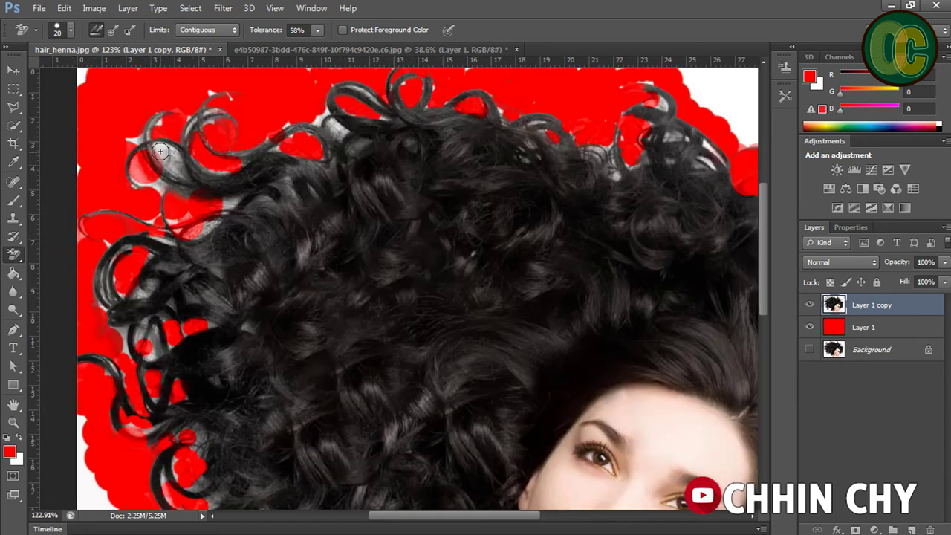
scroll(320, 120, "down", 5)
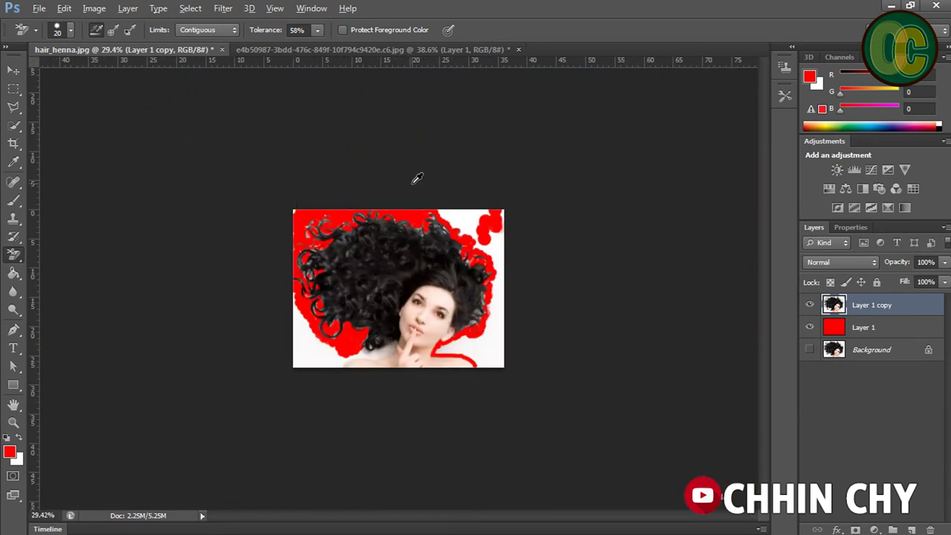
Step: At 100% tolerance with a larger brush, erase white along the top, right and bottom-left edges
left_click(317, 30)
left_click_drag(320, 47, 355, 47)
key("bracketright")
key("bracketright")
key("bracketright")
left_click_drag(468, 182, 529, 352)
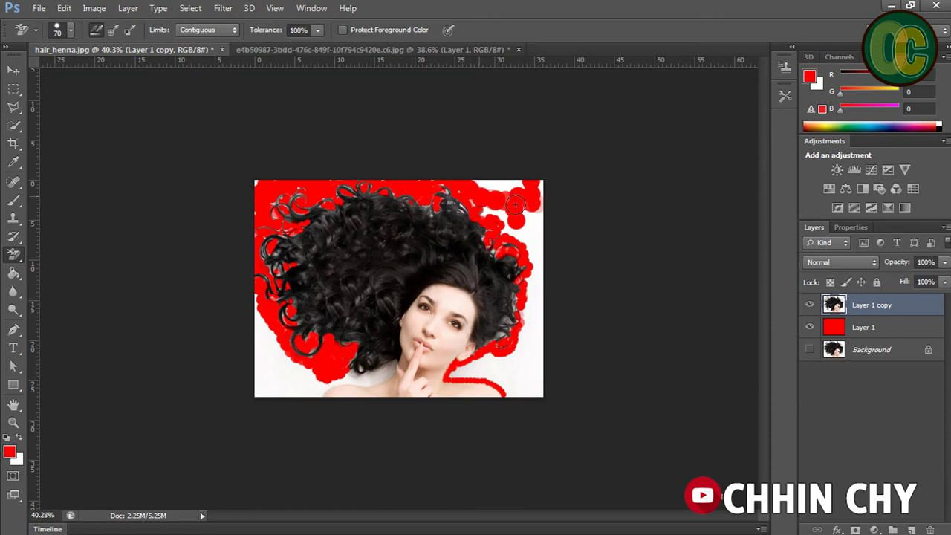
right_click(104, 55)
key("bracketright")
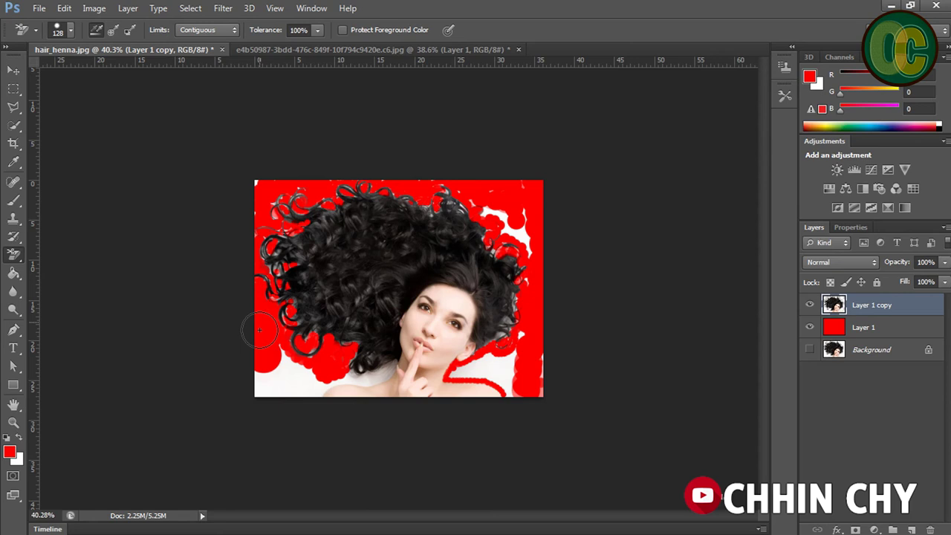
left_click_drag(253, 312, 281, 388)
Step: Erase the lower-left white and the gap along the lower hair edge with brush sizes 50 and 25
scroll(281, 387, "up", 2)
scroll(281, 388, "up", 3)
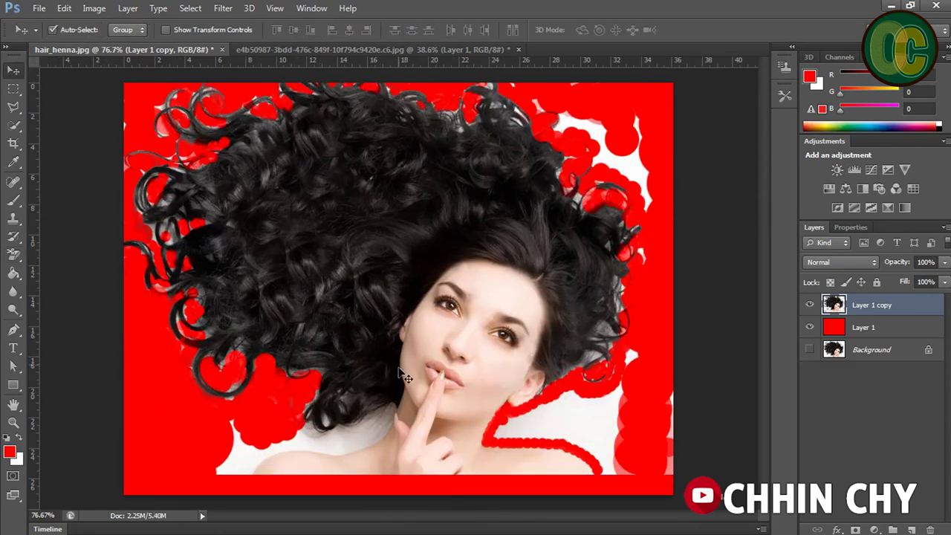
left_click_drag(245, 469, 223, 487)
key("bracketleft")
key("bracketleft")
key("bracketleft")
left_click_drag(384, 429, 266, 463)
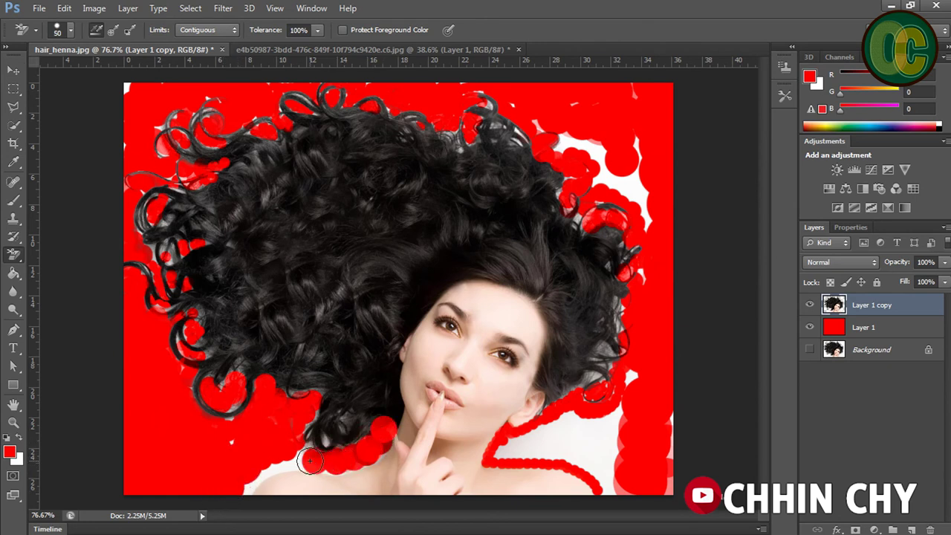
scroll(269, 463, "up", 3)
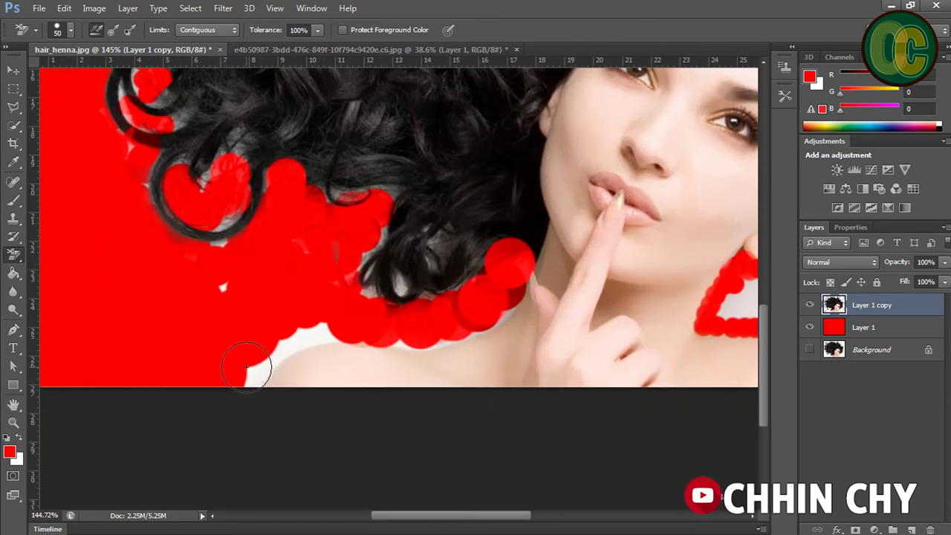
key("bracketleft")
key("bracketleft")
key("bracketleft")
mouse_move(312, 331)
left_mouse_down()
mouse_move(263, 366)
mouse_move(273, 354)
left_mouse_up()
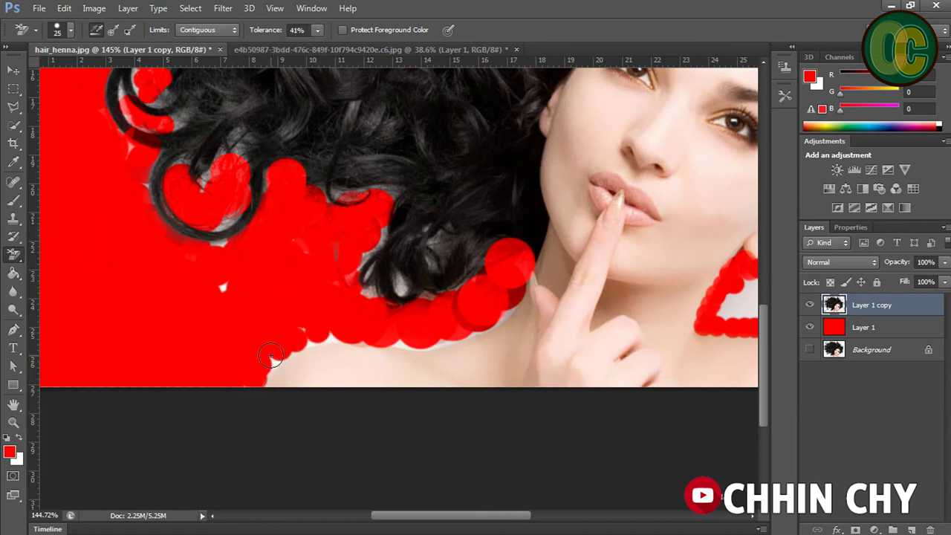
right_click(13, 107)
left_click(71, 110)
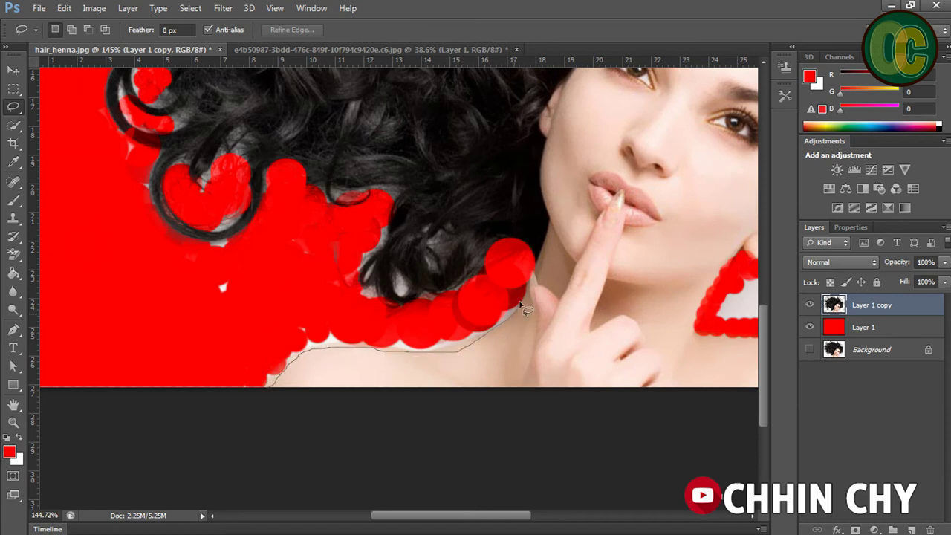
Step: Lasso and delete the white along the shoulder and the background beside the right-side stroke
left_click_drag(223, 336, 226, 336)
key("Delete")
key("ctrl+d")
scroll(364, 327, "right", 5)
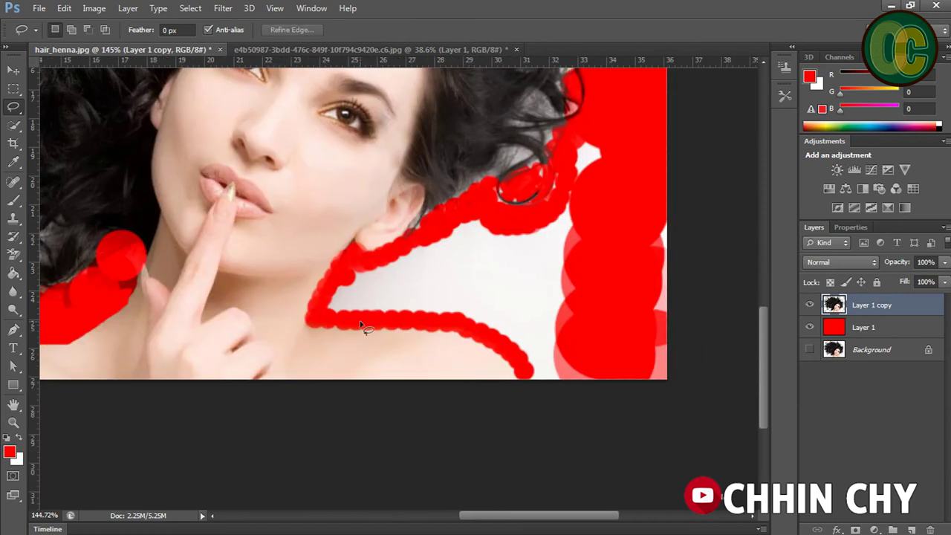
mouse_move(531, 379)
left_mouse_down()
mouse_move(713, 165)
mouse_move(509, 214)
left_mouse_up()
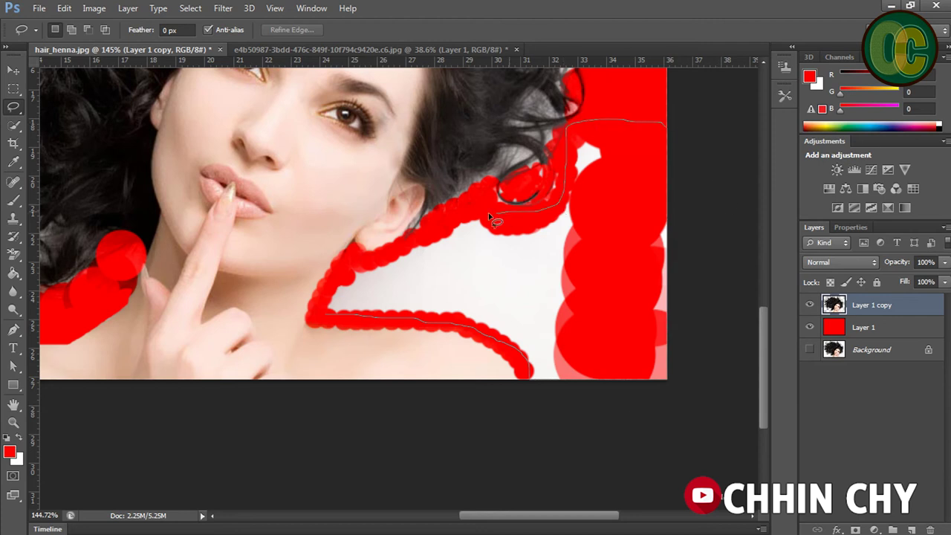
left_click_drag(355, 256, 356, 260)
key("Delete")
key("ctrl+0")
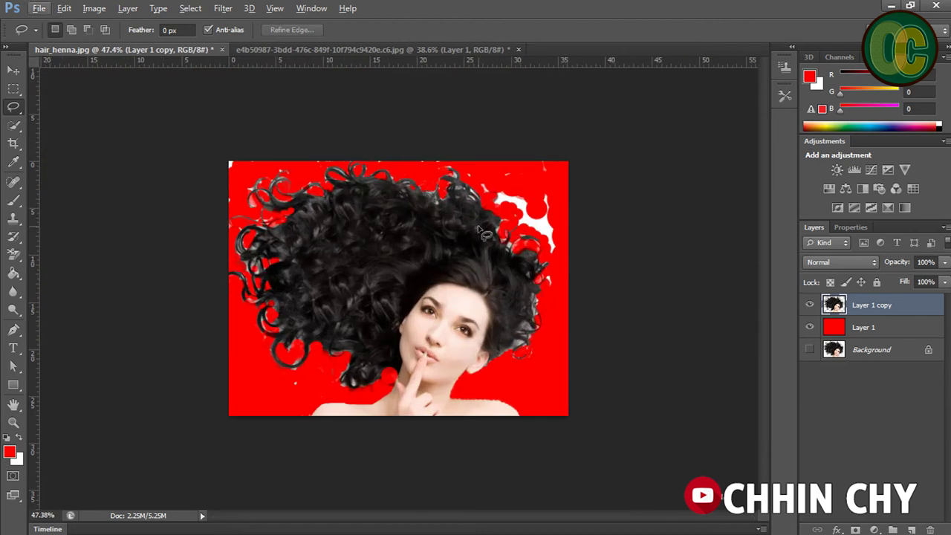
Step: Lasso and delete the remaining white patch at the top right, then deselect
scroll(282, 266, "up", 5)
left_click_drag(629, 346, 372, 83)
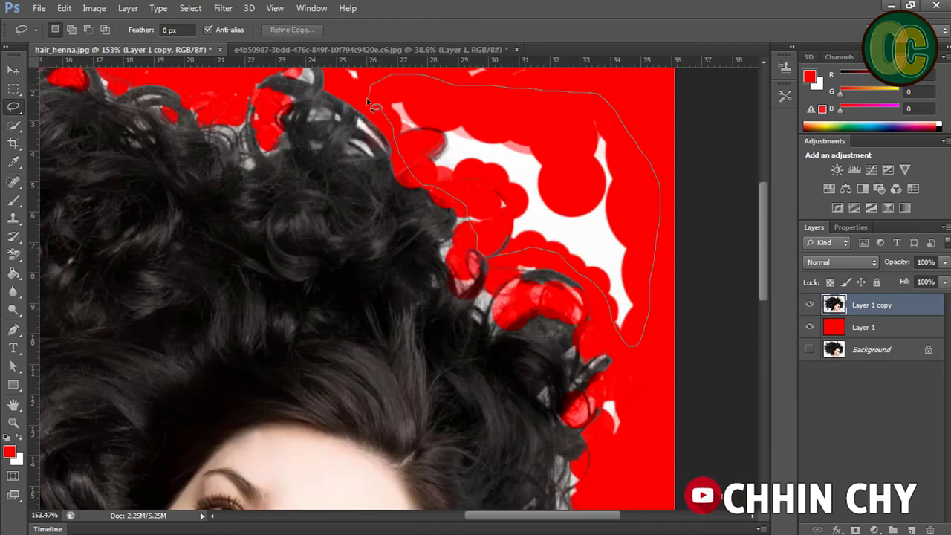
key("Delete")
scroll(446, 223, "down", 5)
scroll(446, 223, "right", 3)
key("ctrl+d")
Step: Delete a stray grey hair fragment and fit the whole image in the window
left_click_drag(523, 269, 556, 297)
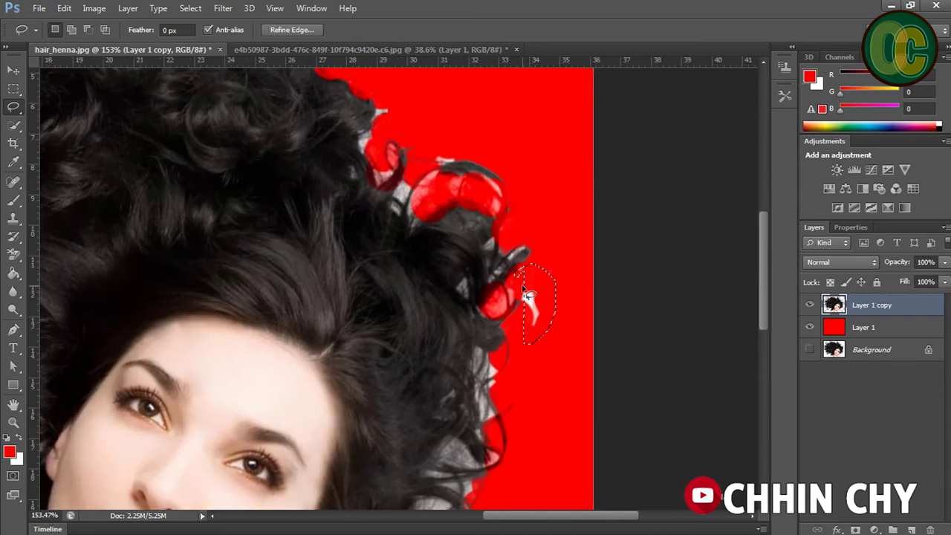
key("Delete")
key("ctrl+0")
left_click_drag(158, 78, 146, 134)
key("ctrl+d")
key("e")
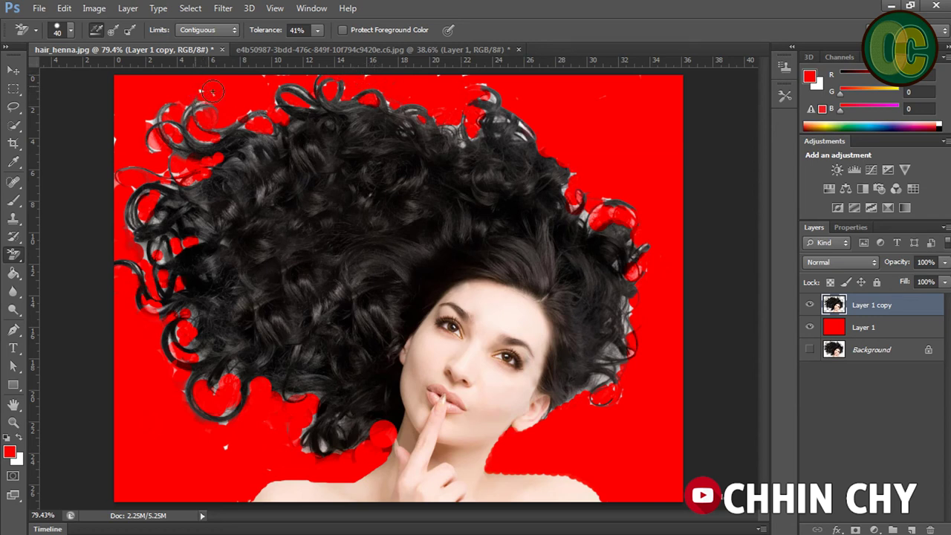
Step: At 100% eraser tolerance, remove grey fringe along the right and lower-left hair edges
left_click_drag(337, 48, 364, 44)
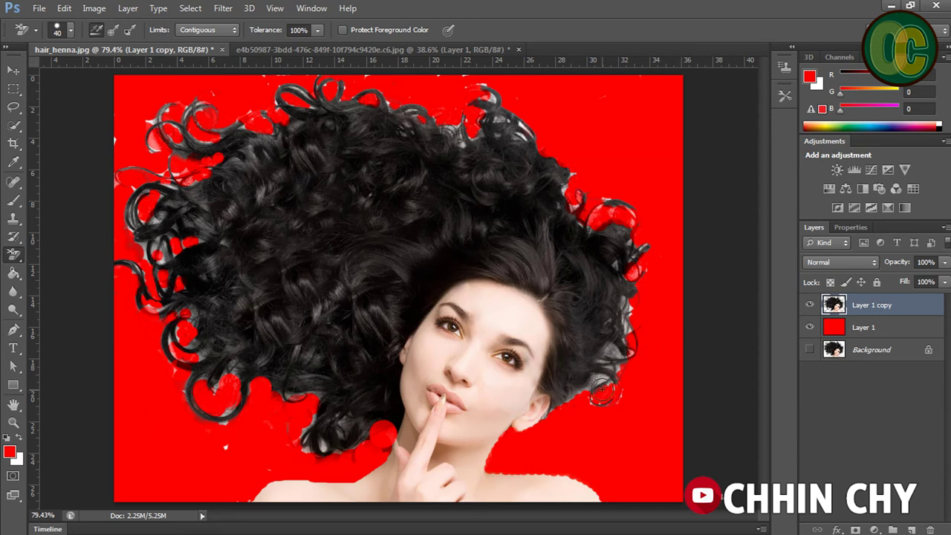
left_click(614, 355)
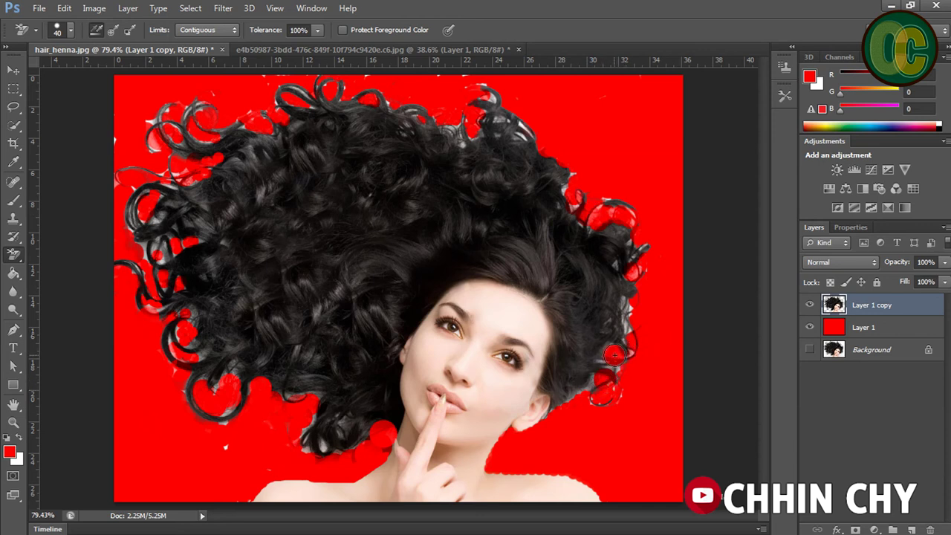
left_click_drag(630, 302, 625, 327)
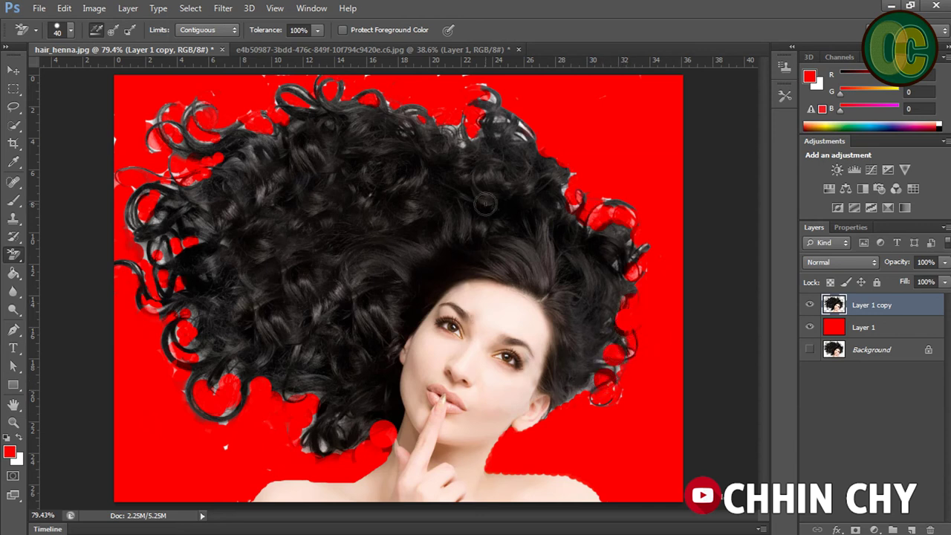
left_click_drag(295, 444, 323, 443)
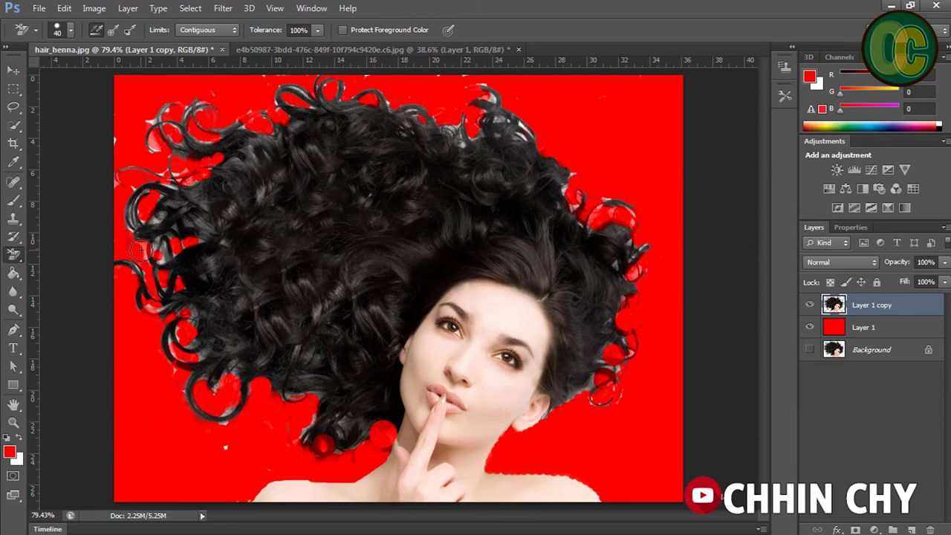
left_click(13, 71)
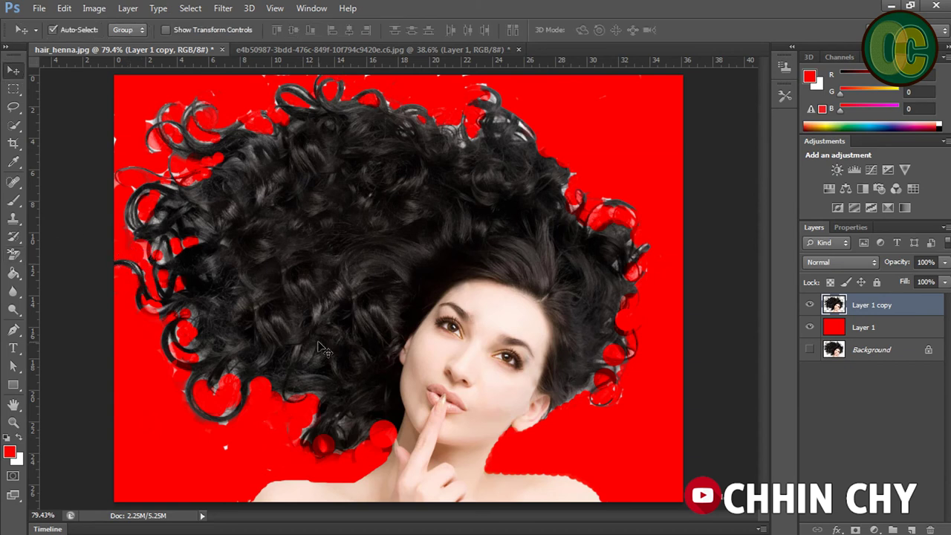
Step: Hide Layer 1 in the room photo and drag the cut-out hair layer into it
left_click_drag(430, 261, 446, 255)
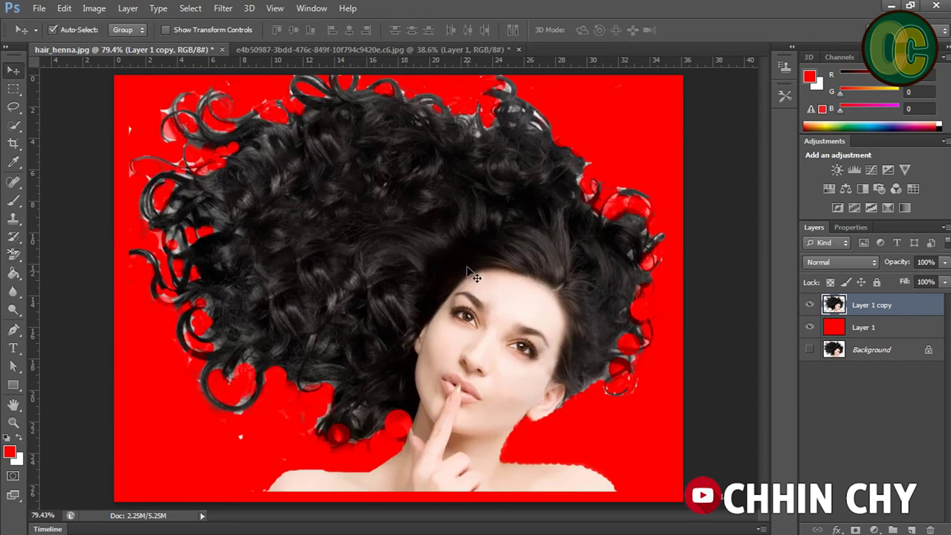
left_click(406, 52)
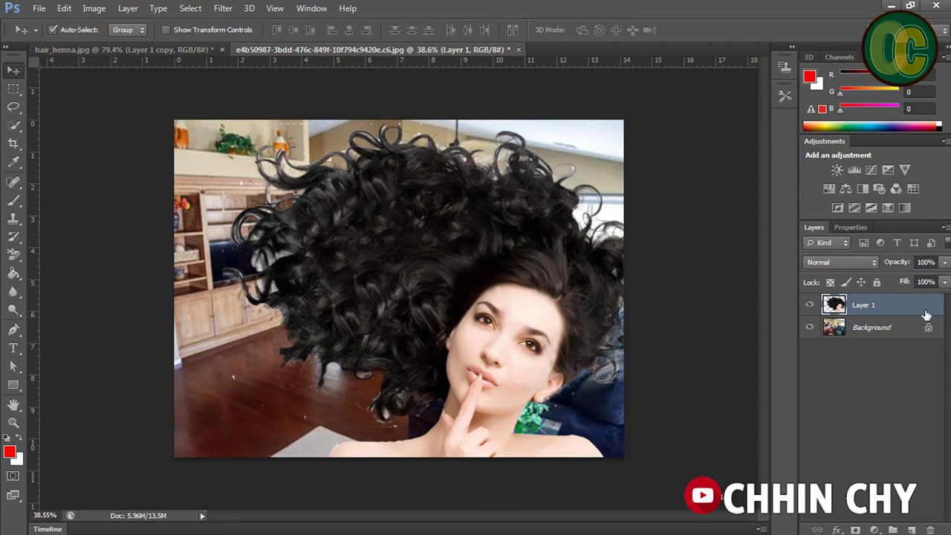
left_click(810, 306)
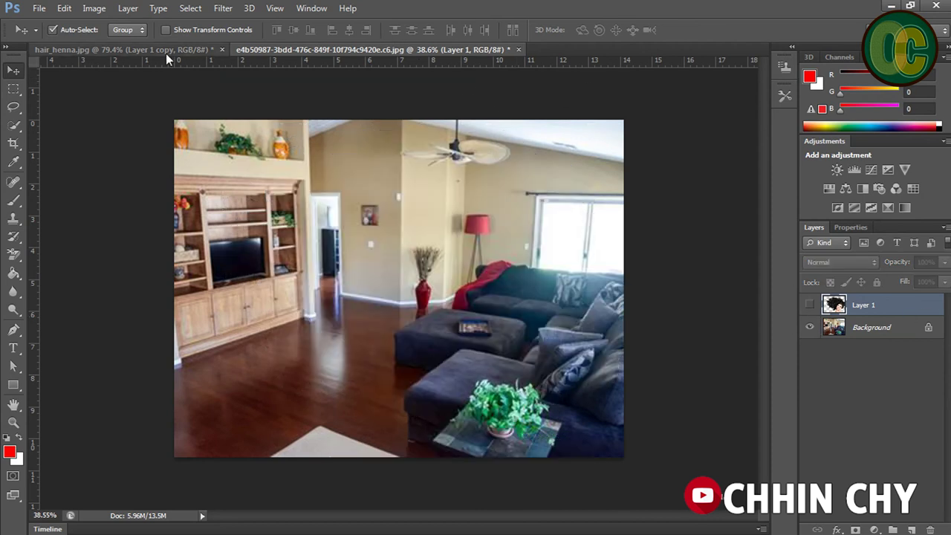
left_click(165, 53)
mouse_move(431, 201)
left_mouse_down()
mouse_move(427, 50)
mouse_move(468, 325)
left_mouse_up()
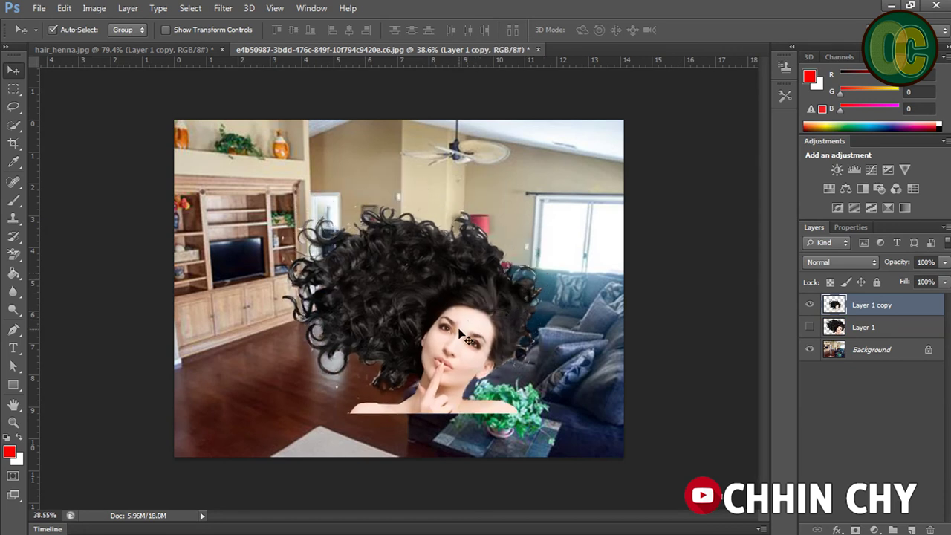
Step: Scale the hair layer to about 149% and position it over the woman's head
key("ctrl+t")
left_click_drag(558, 207, 613, 165)
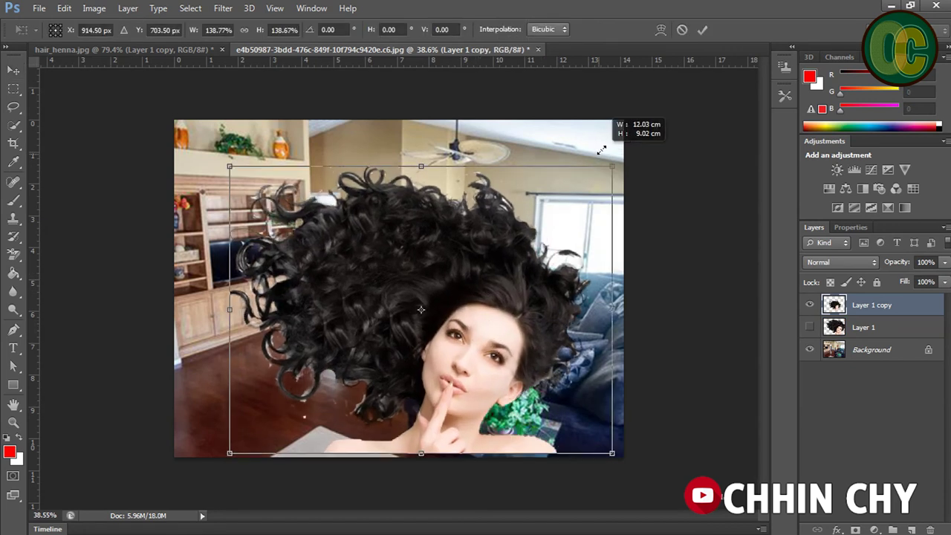
left_click_drag(502, 267, 512, 269)
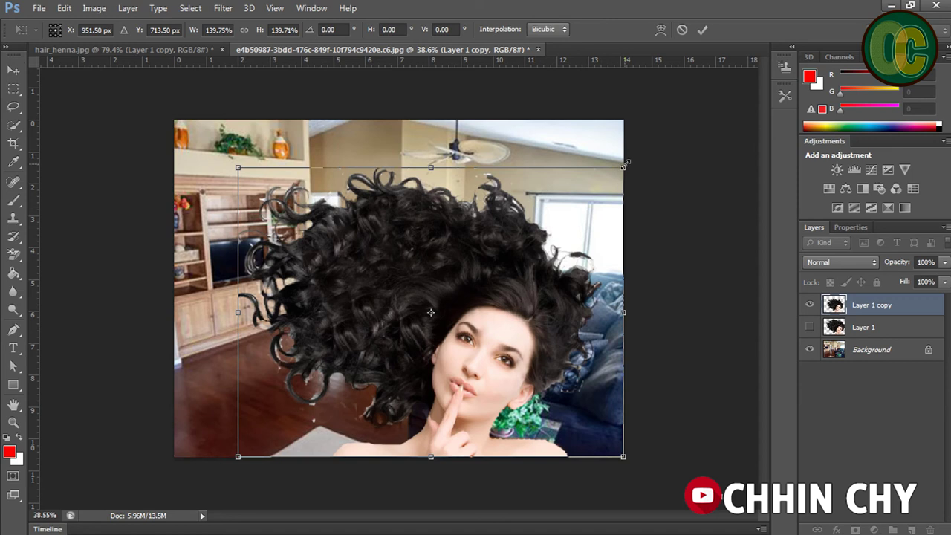
left_click_drag(236, 165, 224, 156)
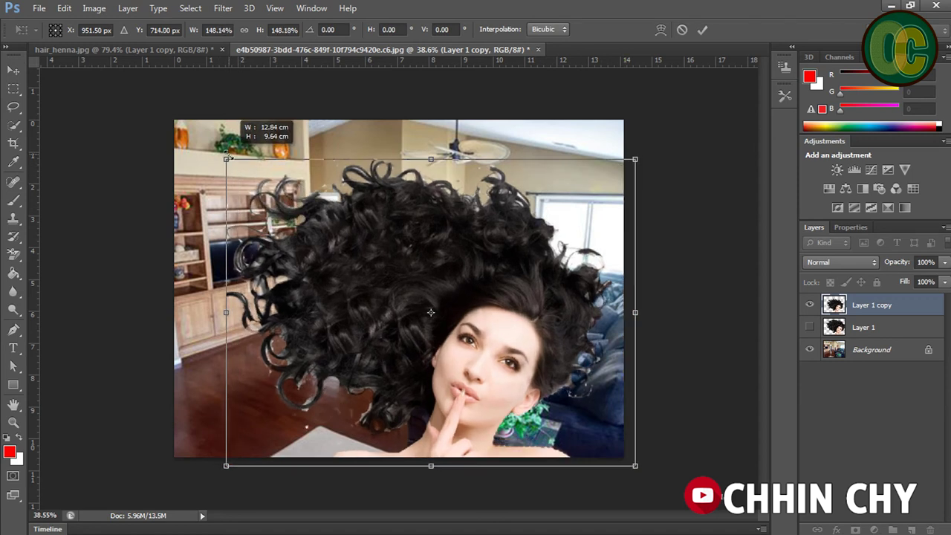
left_click_drag(383, 223, 425, 214)
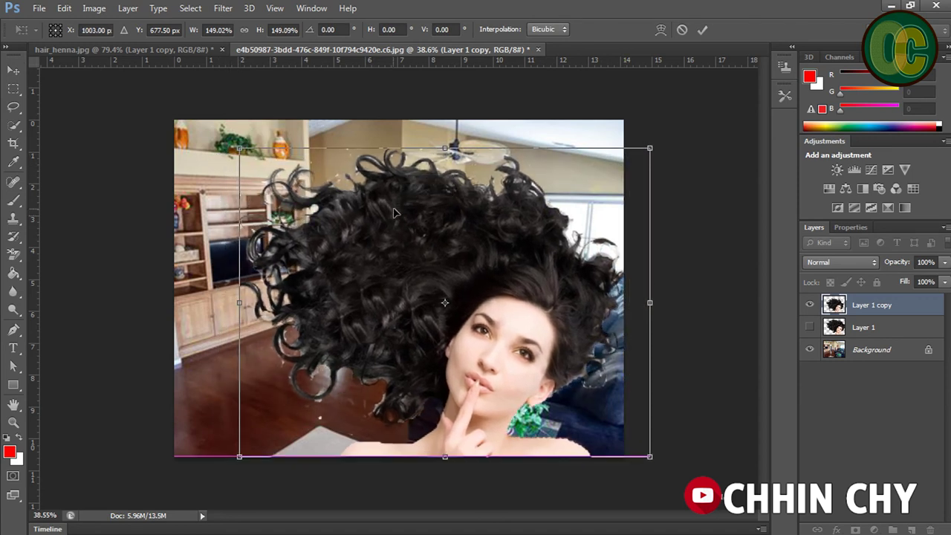
key("Return")
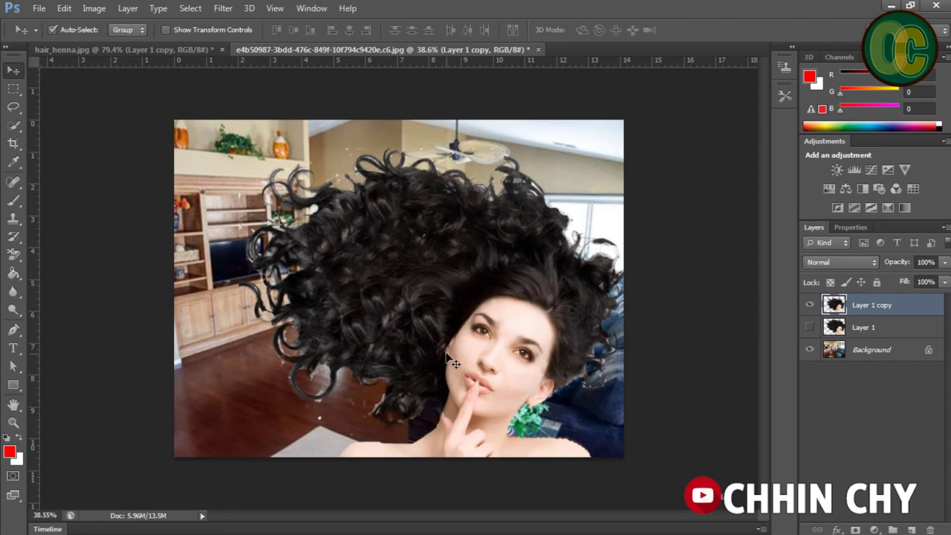
Step: Browse the eraser types, ending back on the Background Eraser
left_click(13, 254)
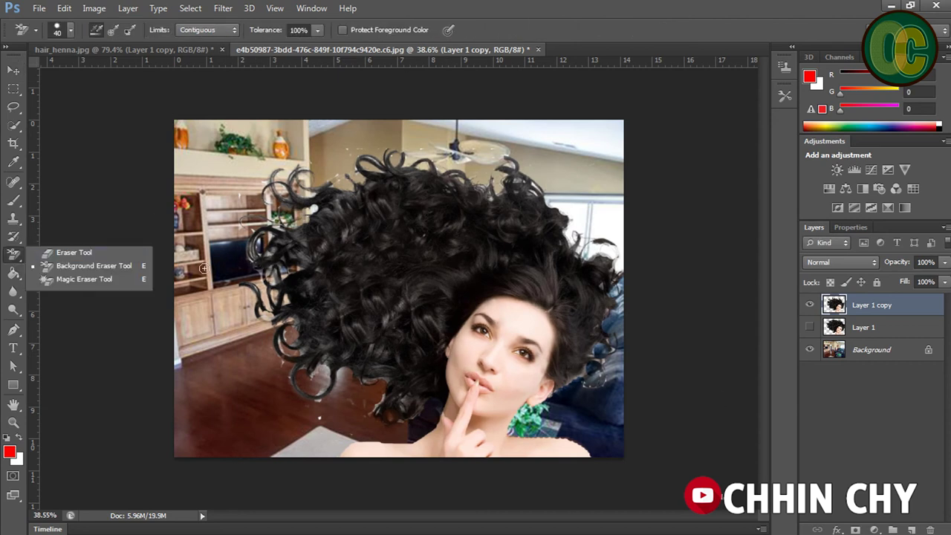
left_click(74, 252)
left_click(14, 256)
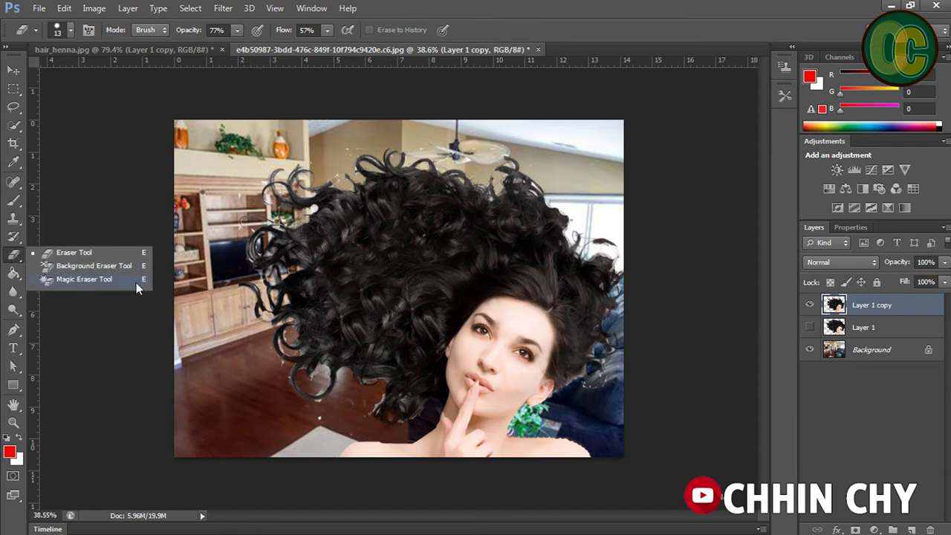
left_click(112, 276)
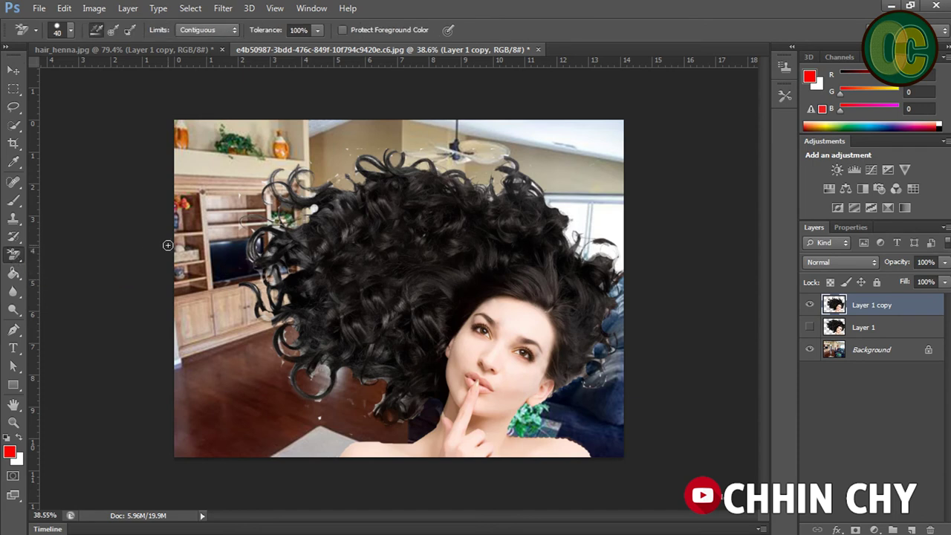
Step: Switch to hair_henna.jpg, cancel an Open dialog, and minimize Photoshop to show the lesson folder
left_click(122, 49)
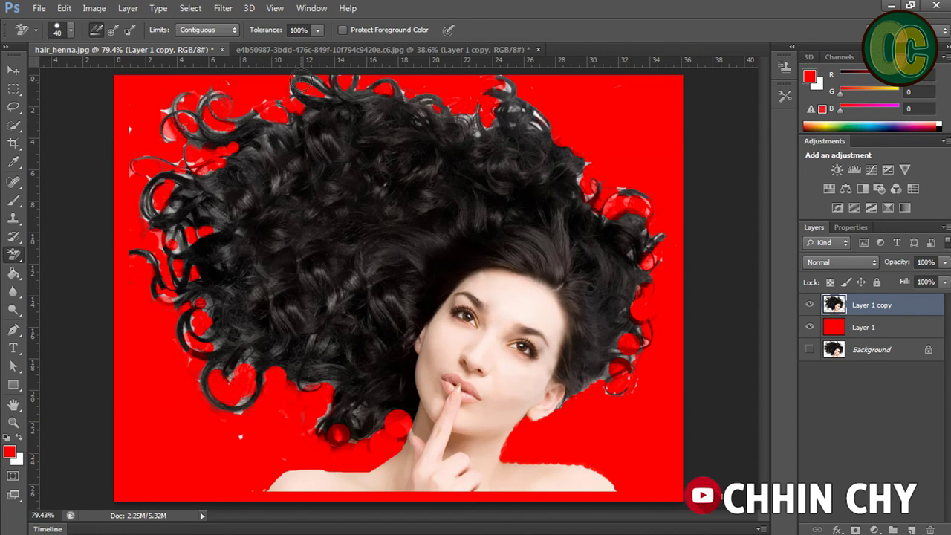
key("ctrl+o")
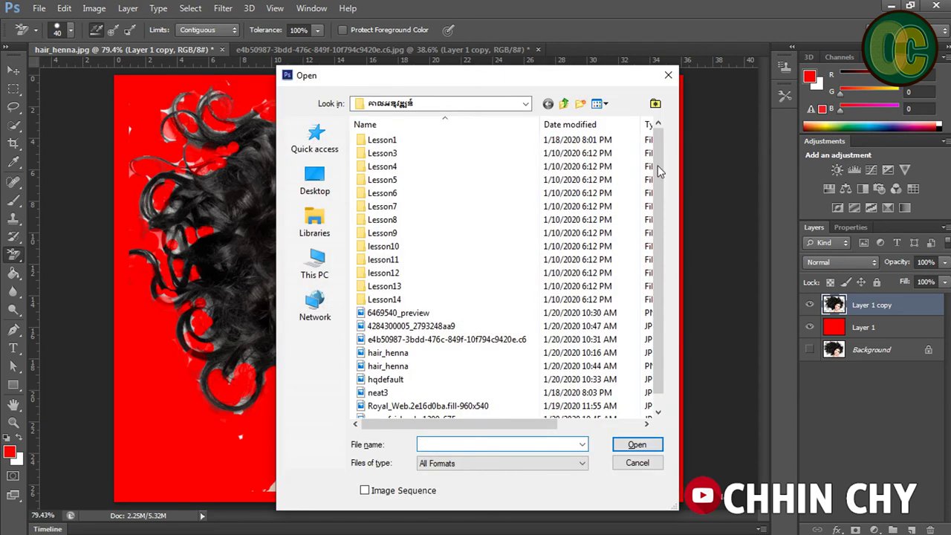
left_click(668, 75)
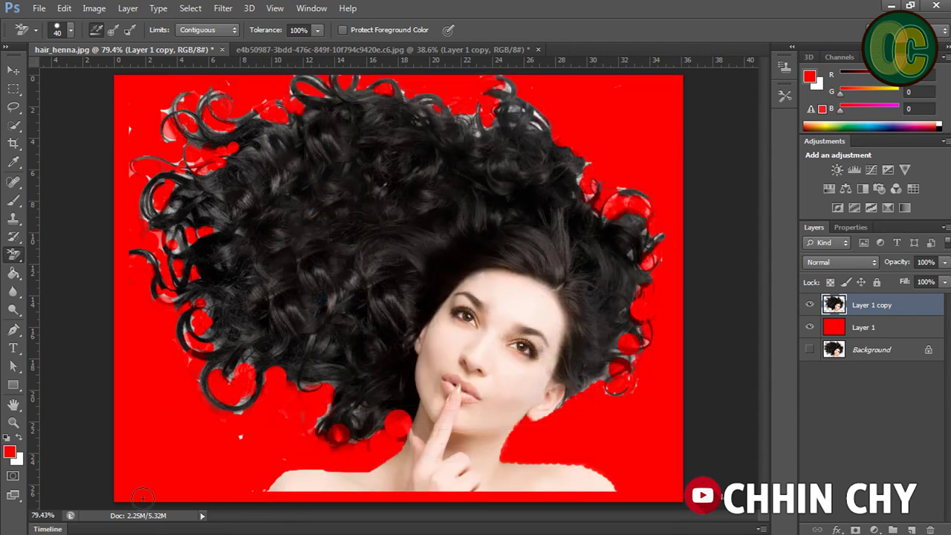
left_click(891, 6)
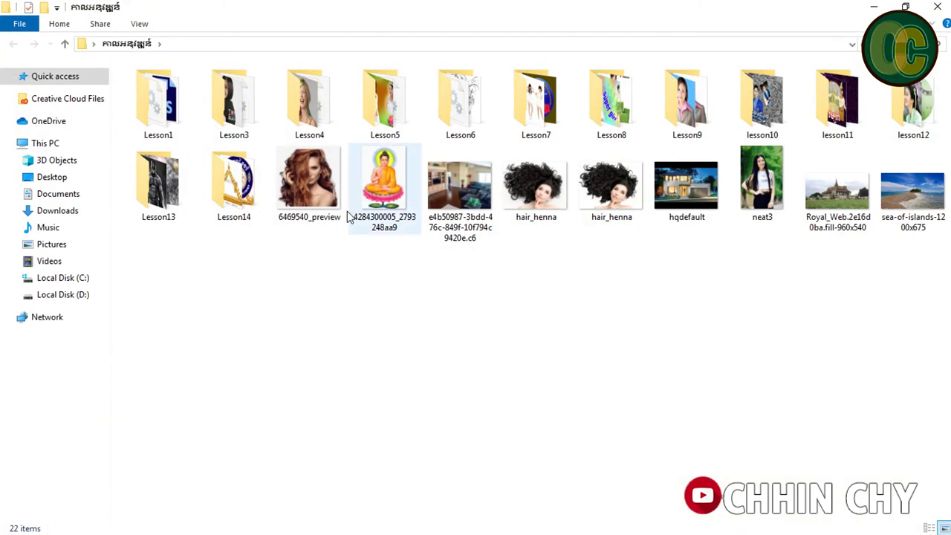
Step: Drag the 6469540_preview photo in the folder, then minimize Explorer and restore Photoshop
left_click_drag(309, 183, 262, 529)
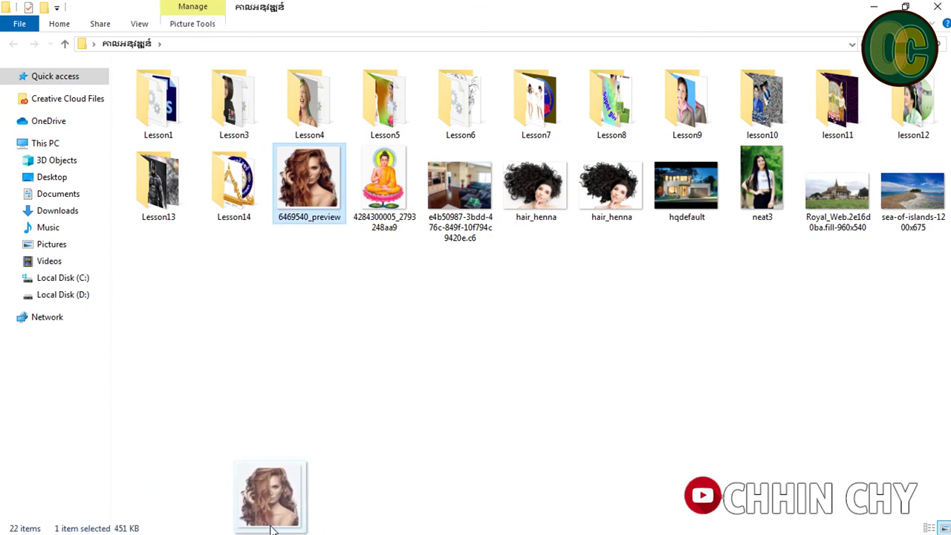
mouse_move(263, 530)
left_mouse_down()
mouse_move(324, 435)
mouse_move(372, 397)
left_mouse_up()
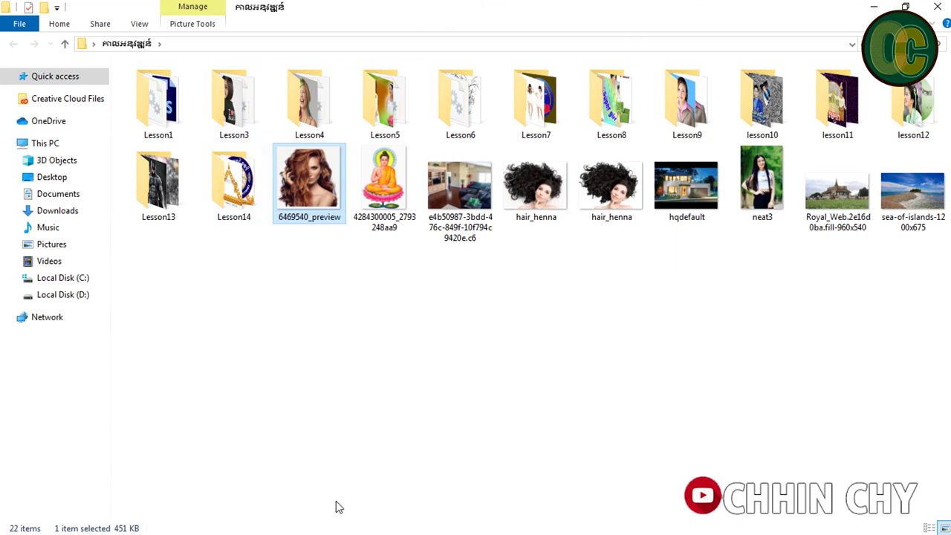
left_click(874, 6)
mouse_move(320, 529)
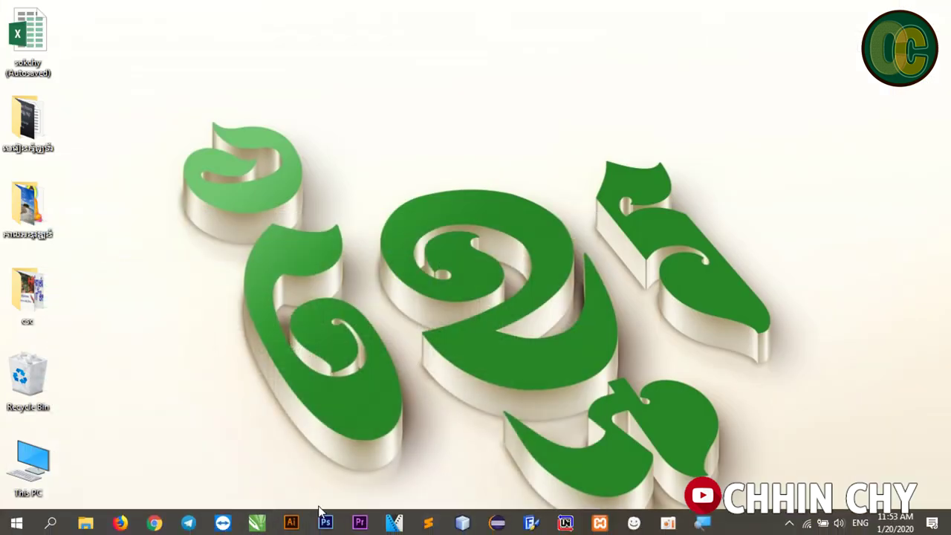
left_click(326, 522)
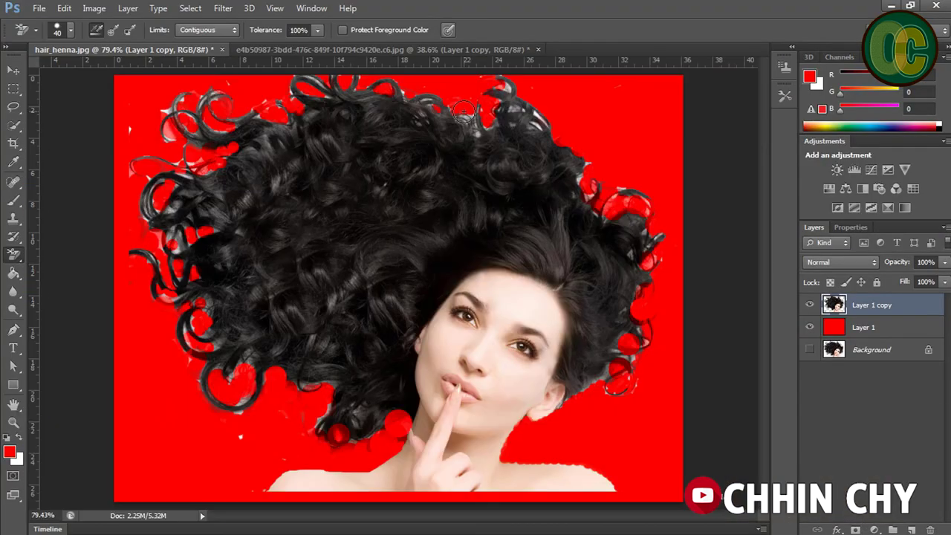
Step: Try opening 6469540_preview and dismiss the file-parsing error it produces
key("ctrl+o")
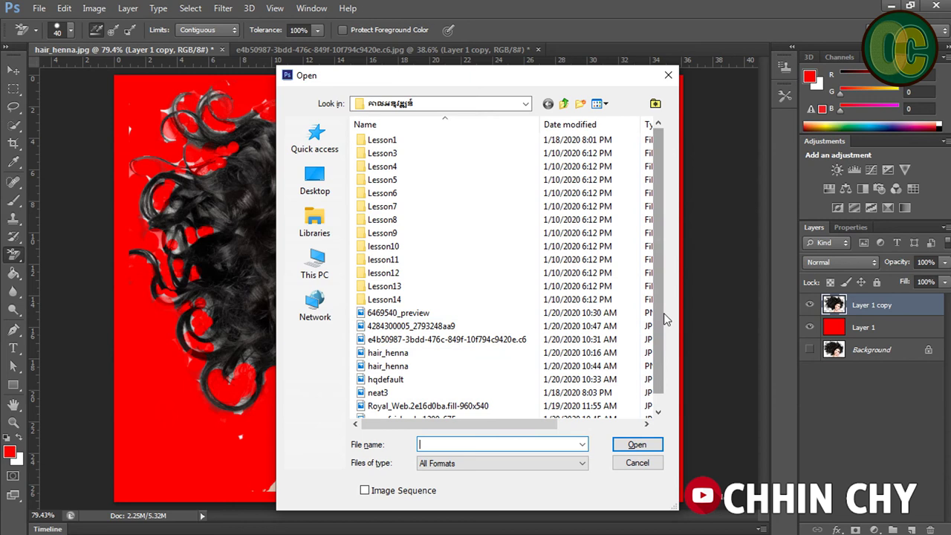
scroll(665, 318, "down", 1)
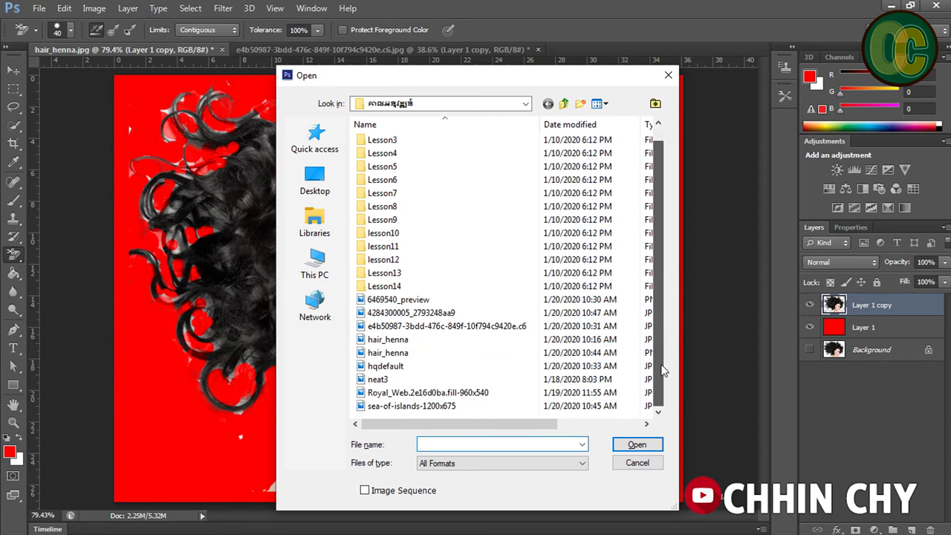
left_click(402, 300)
left_click(634, 445)
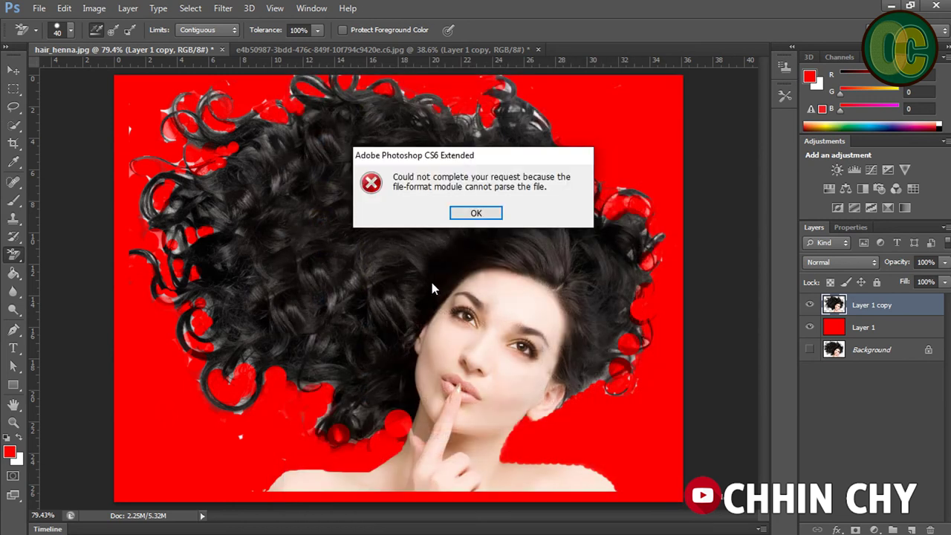
left_click(477, 217)
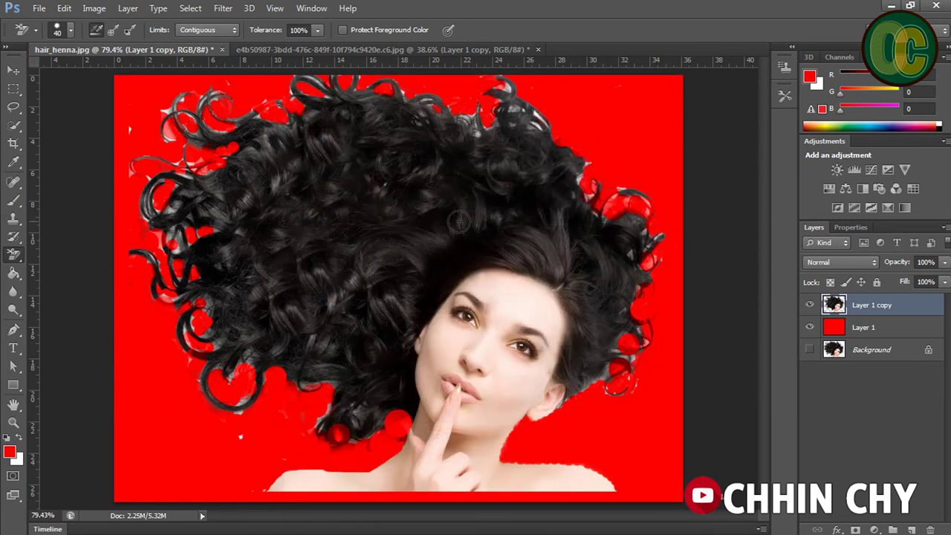
Step: Check the hair-over-room composite, return to hair_henna.jpg, and select the Magic Eraser
left_click(450, 51)
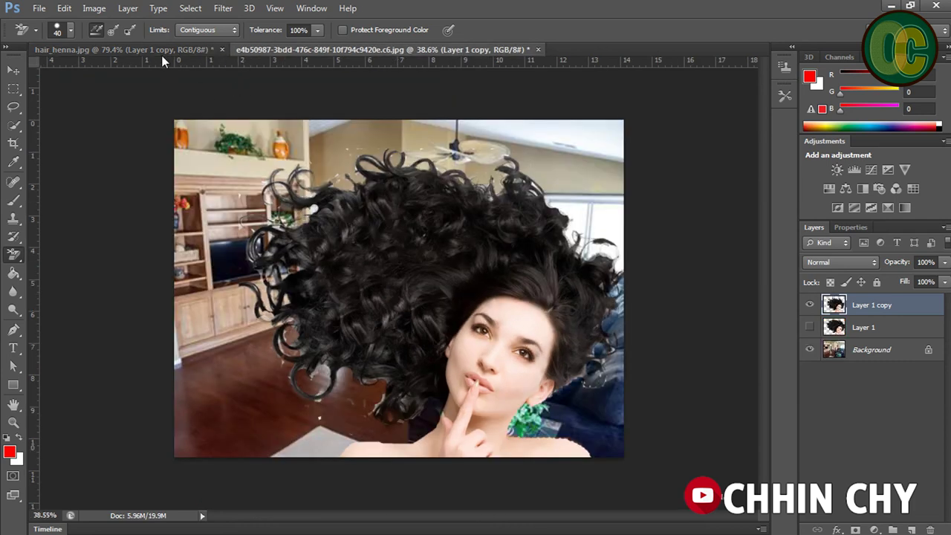
left_click(162, 51)
right_click(14, 254)
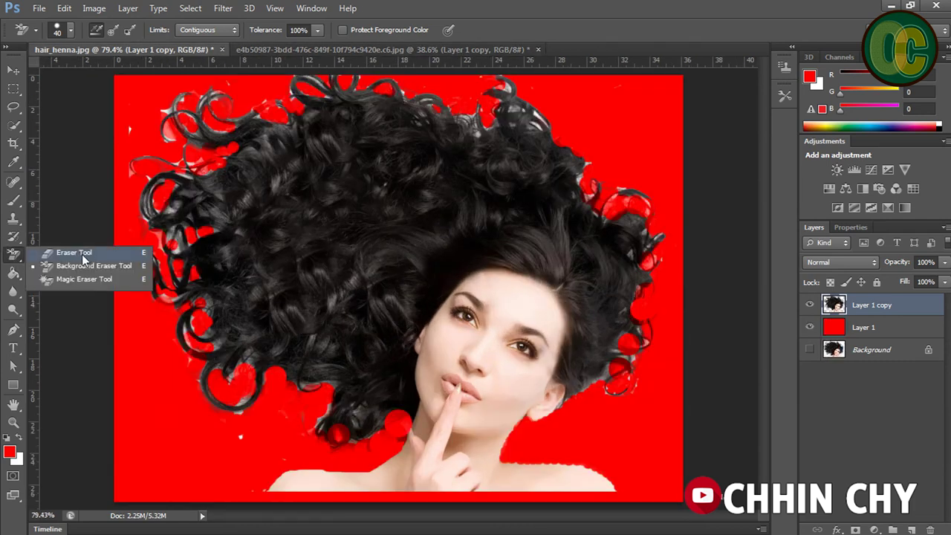
left_click(78, 253)
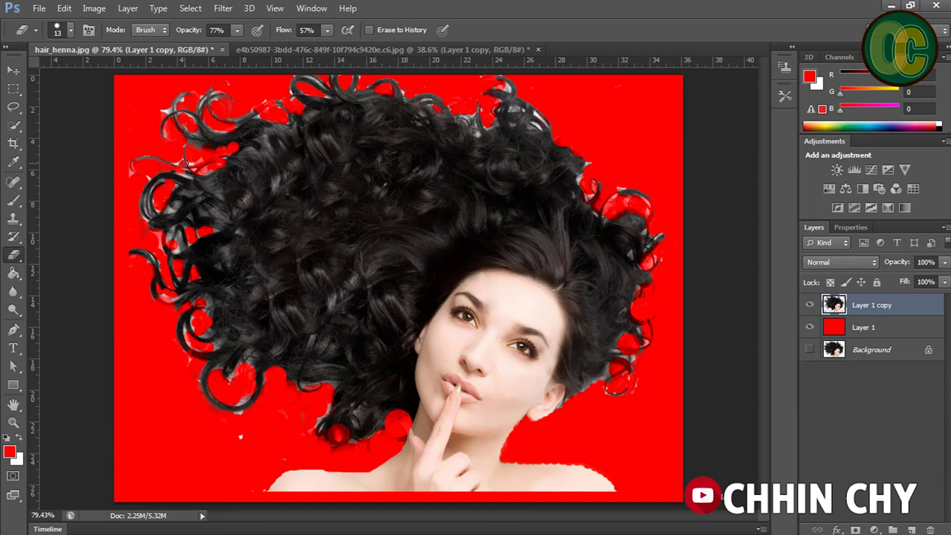
right_click(17, 254)
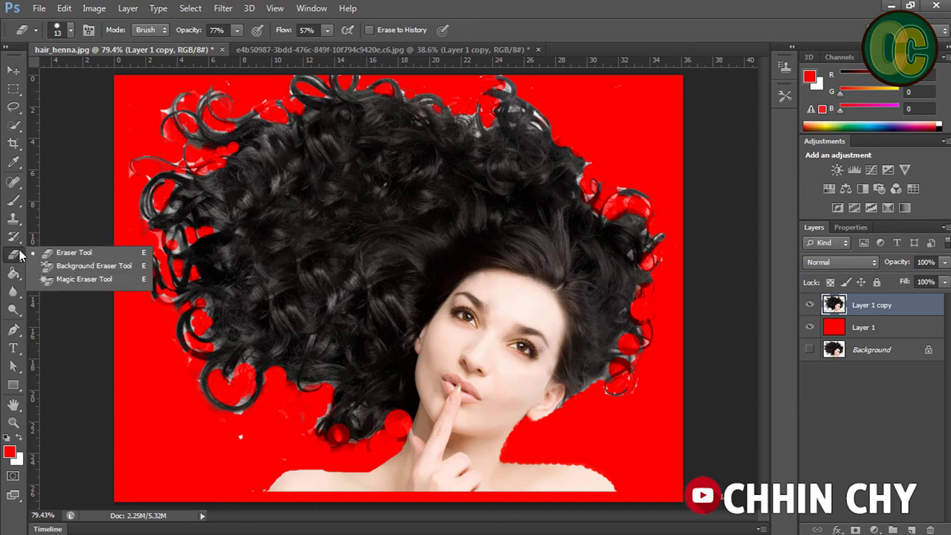
left_click(76, 279)
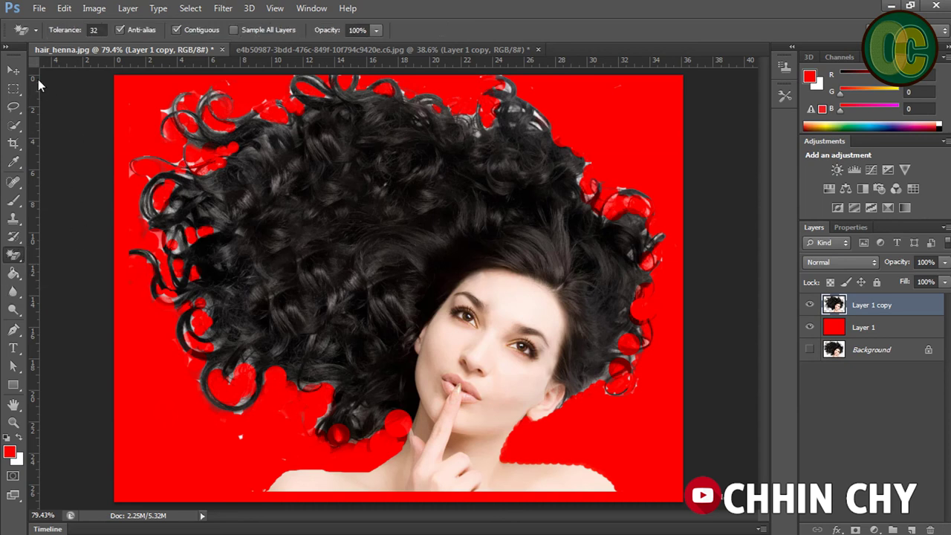
key("ctrl+o")
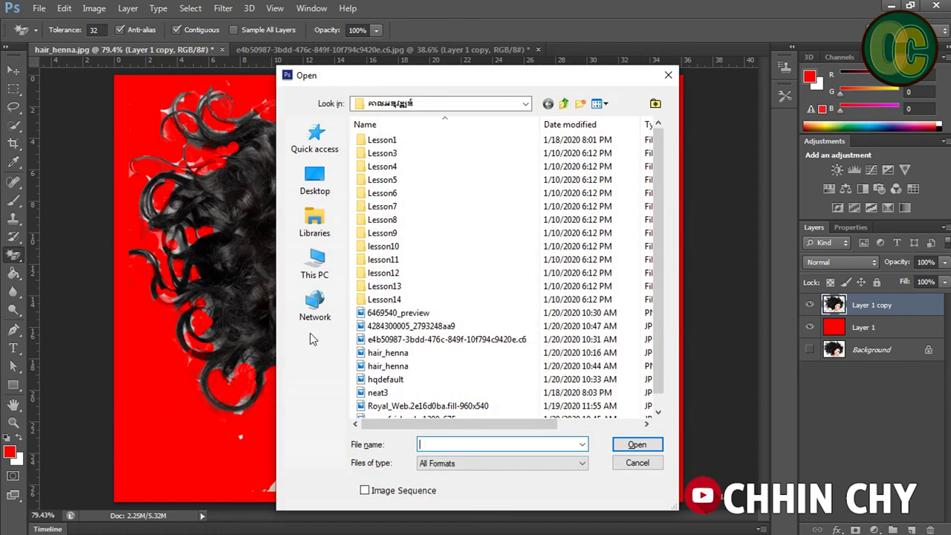
left_click(442, 330)
left_click(638, 445)
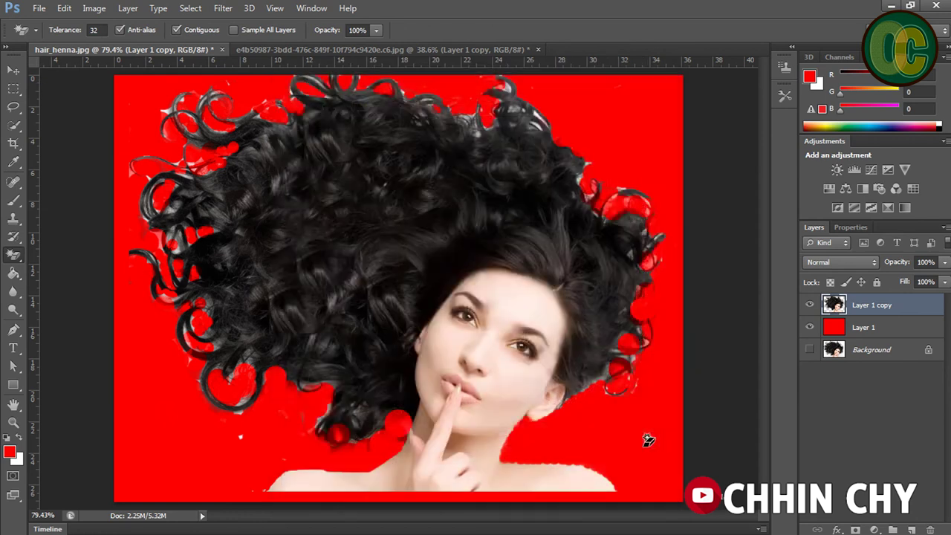
left_click(497, 197)
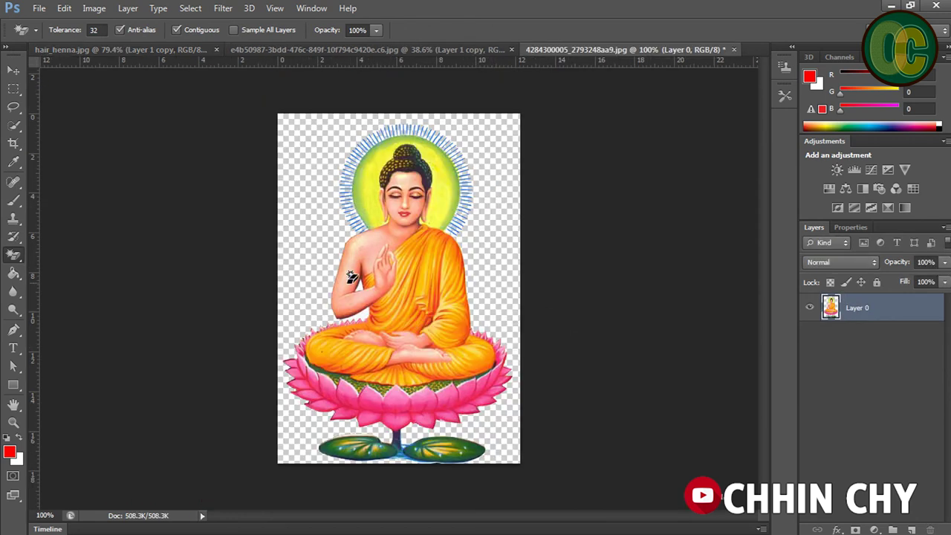
Step: Redo the background erase, zoom in, and erase the white patch beside the raised arm
key("ctrl+z")
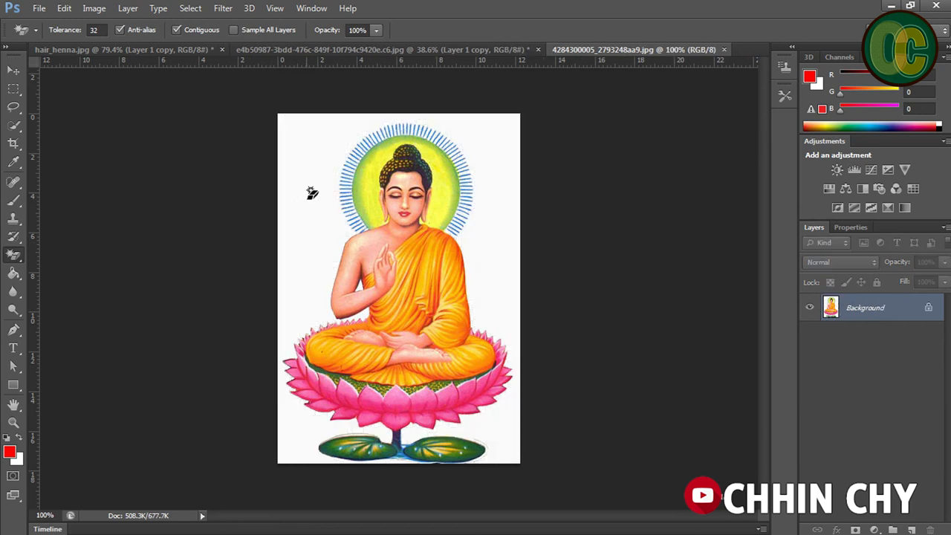
left_click(294, 157)
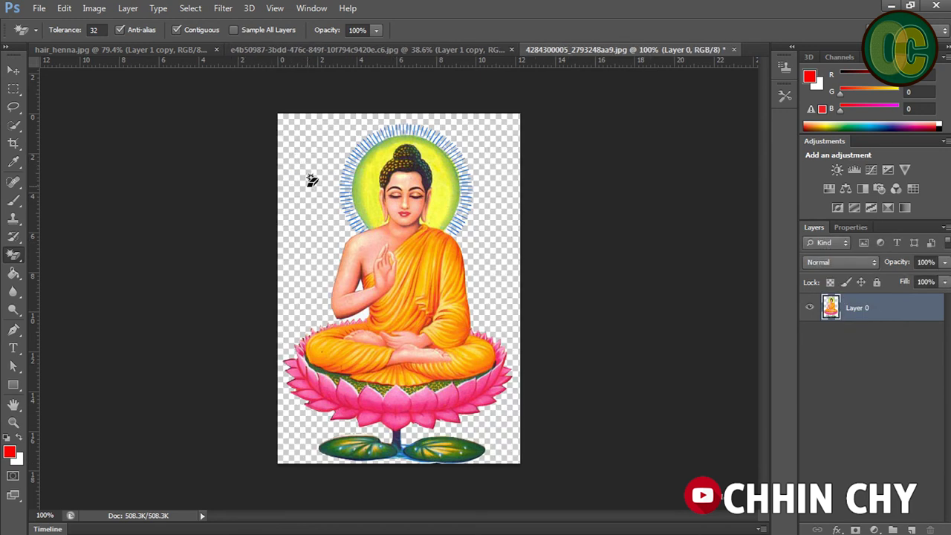
key("ctrl+plus")
scroll(395, 278, "up", 5)
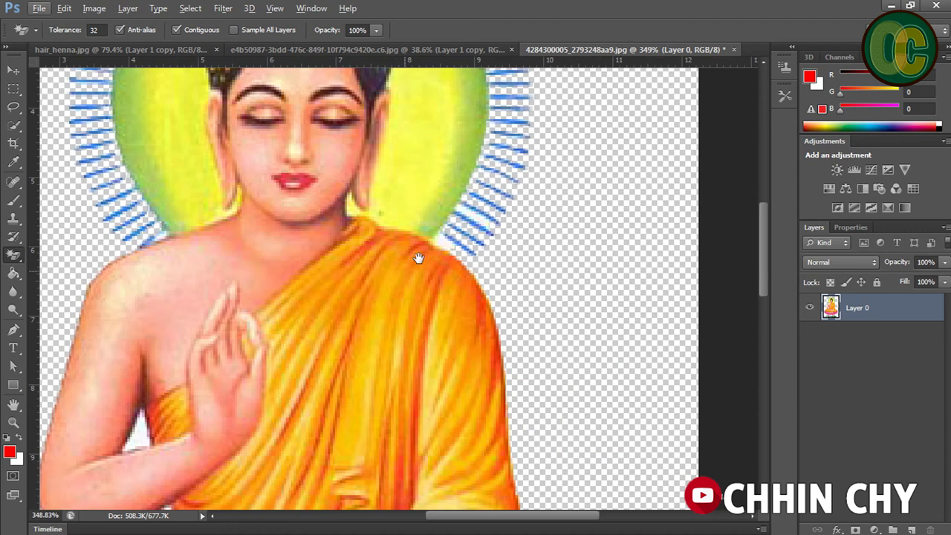
scroll(520, 193, "up", 3)
left_click(345, 393)
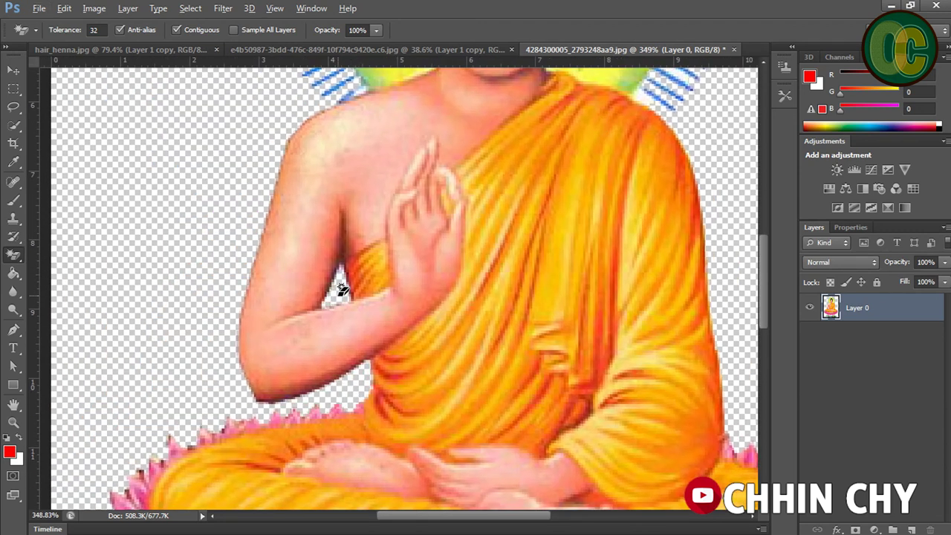
Step: Zoom out, reselect the Magic Eraser, and pan to inspect the lotus leaves
scroll(338, 292, "down", 10)
right_click(16, 258)
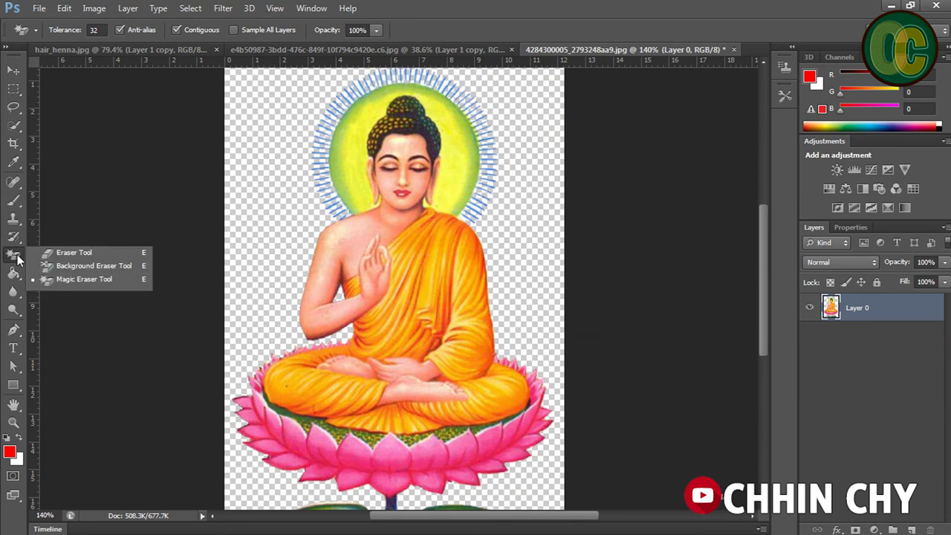
left_click(69, 283)
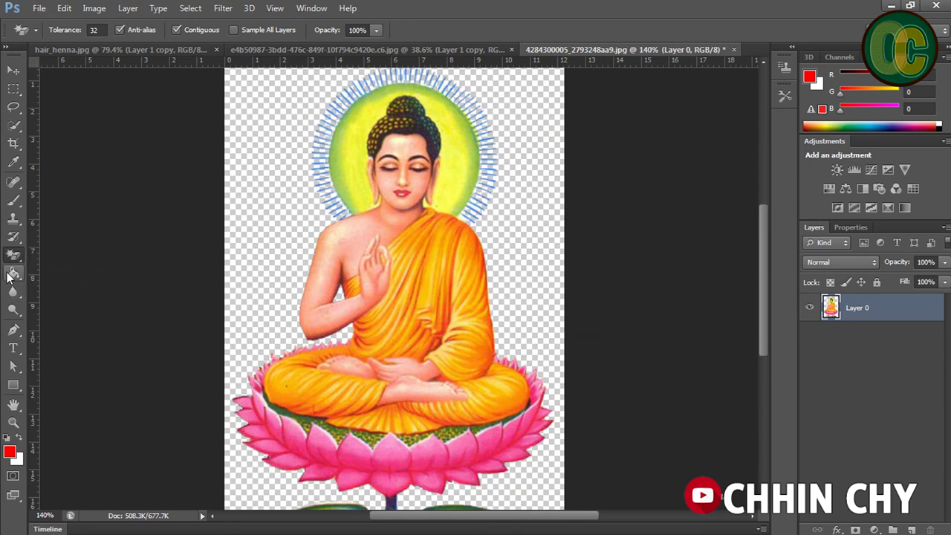
left_click(10, 241)
left_click(8, 254)
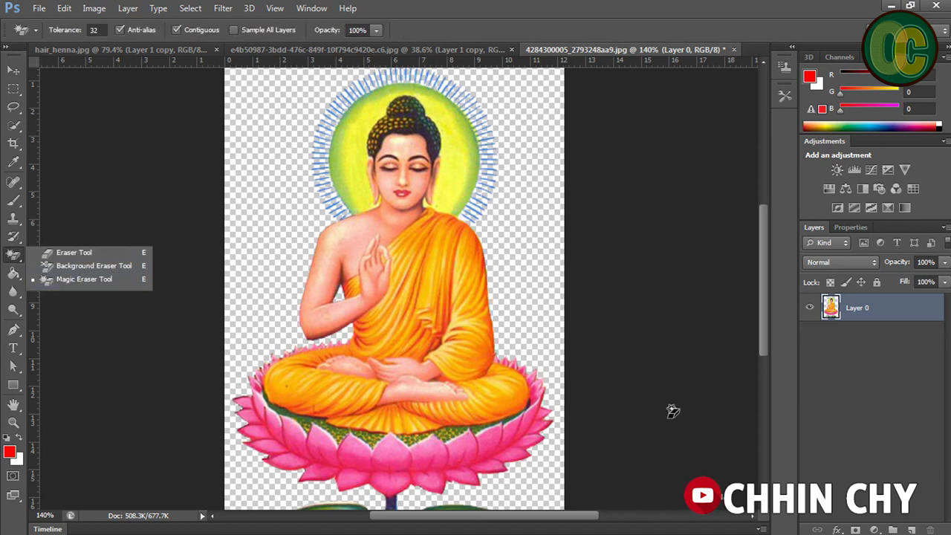
left_click_drag(499, 282, 540, 240)
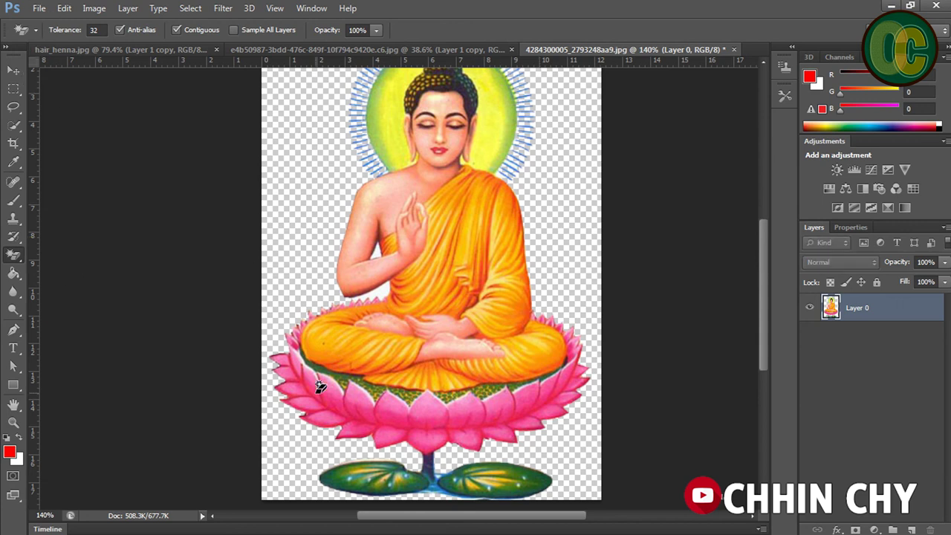
Step: Undo the erase, then erase the Buddha's white background to transparency again
key("ctrl+z")
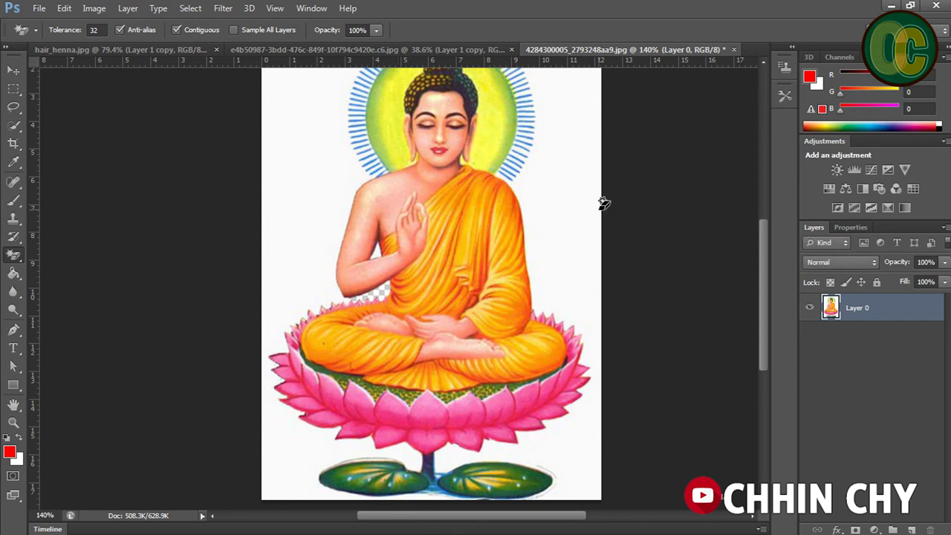
scroll(567, 213, "down", 1)
scroll(567, 212, "down", 1)
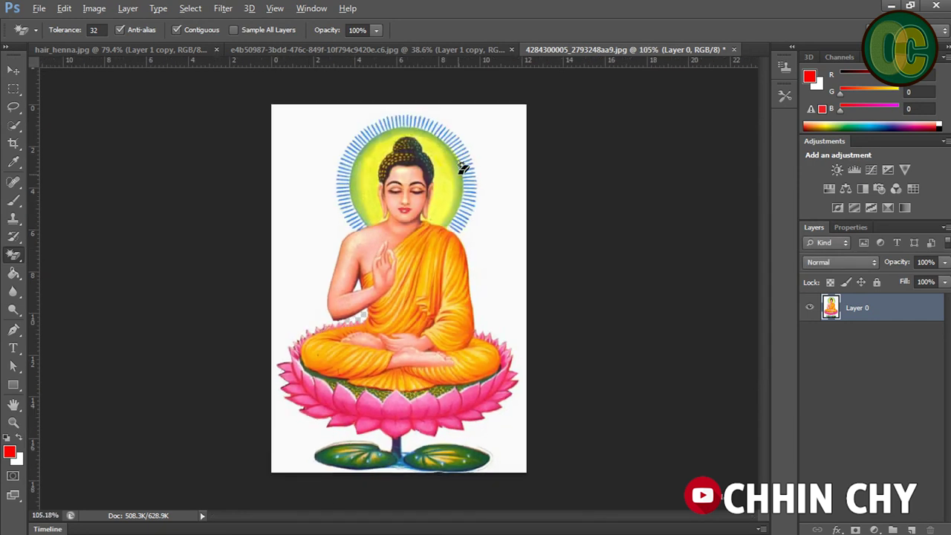
left_click(493, 134)
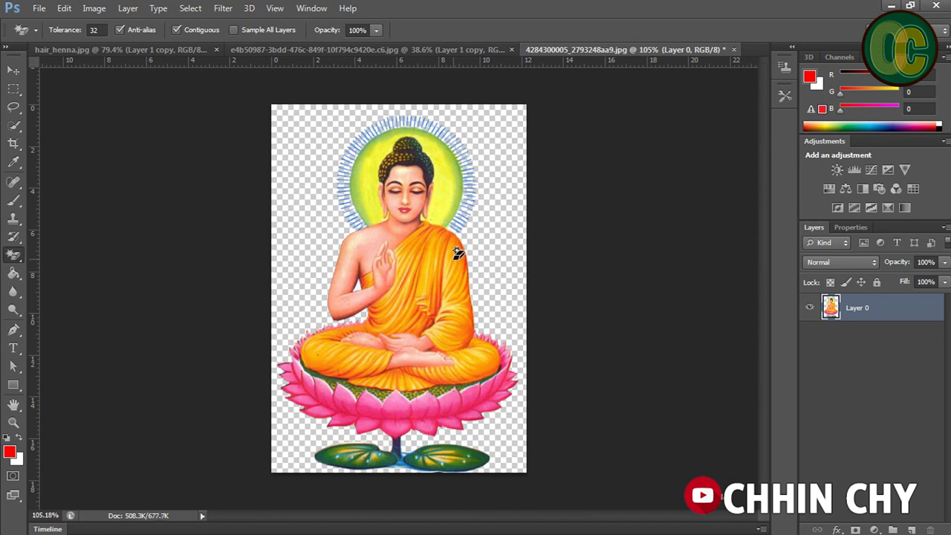
Step: Switch to the Move tool and minimize Photoshop to reveal the desktop
left_click(14, 74)
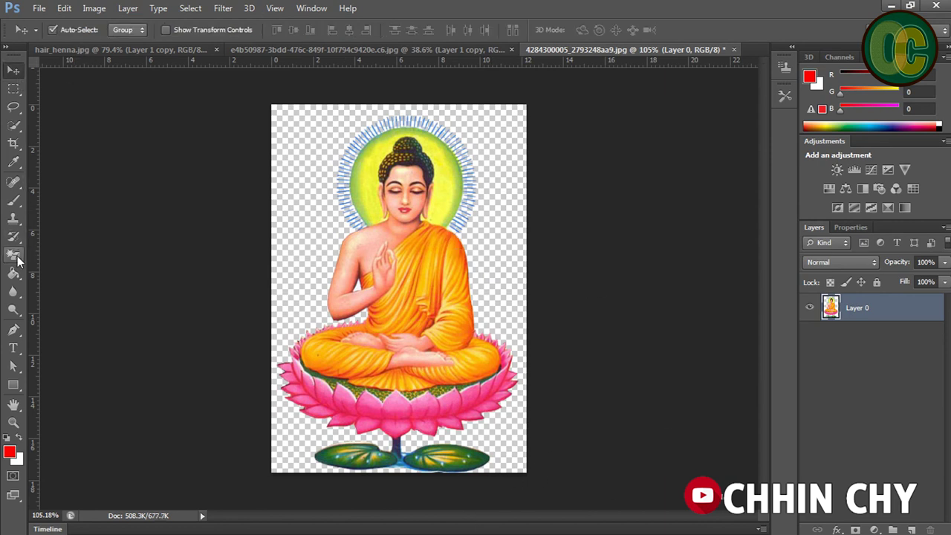
left_click(15, 255)
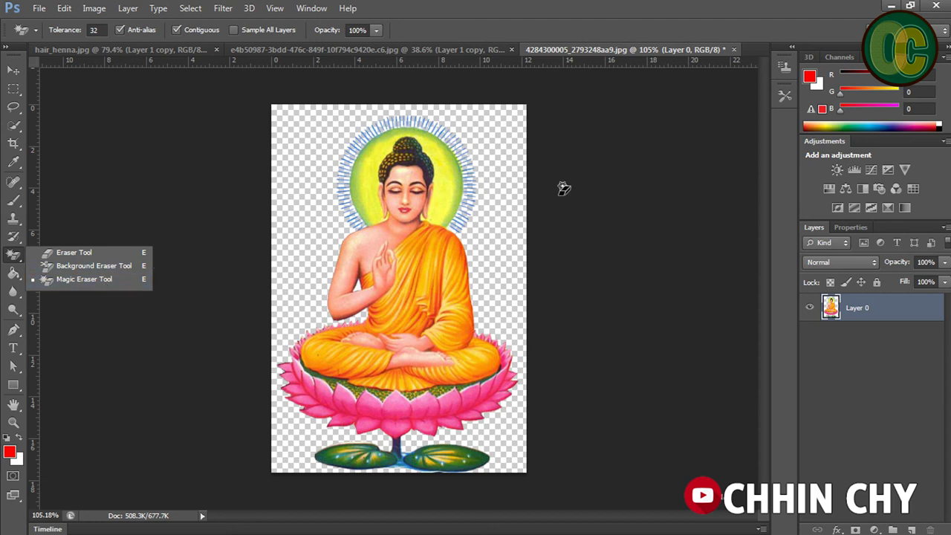
left_click(14, 70)
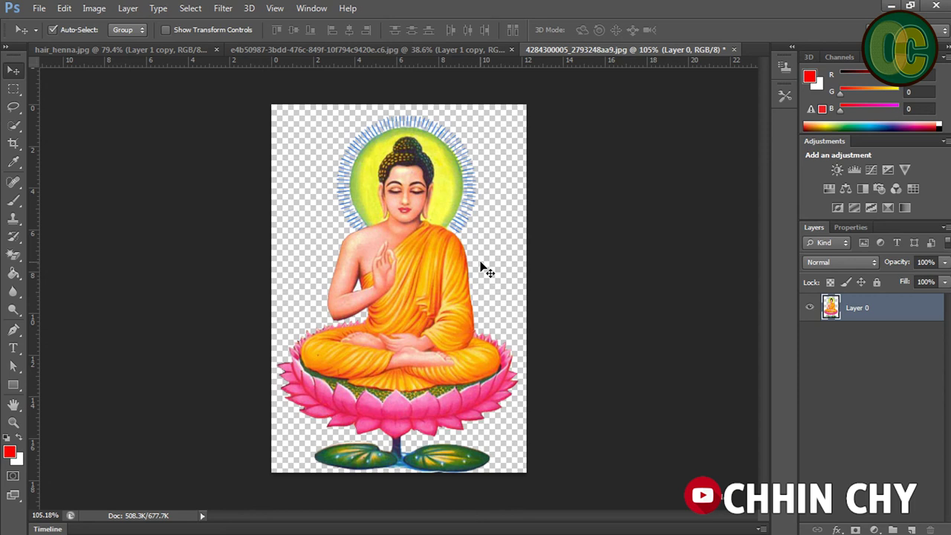
left_click(888, 6)
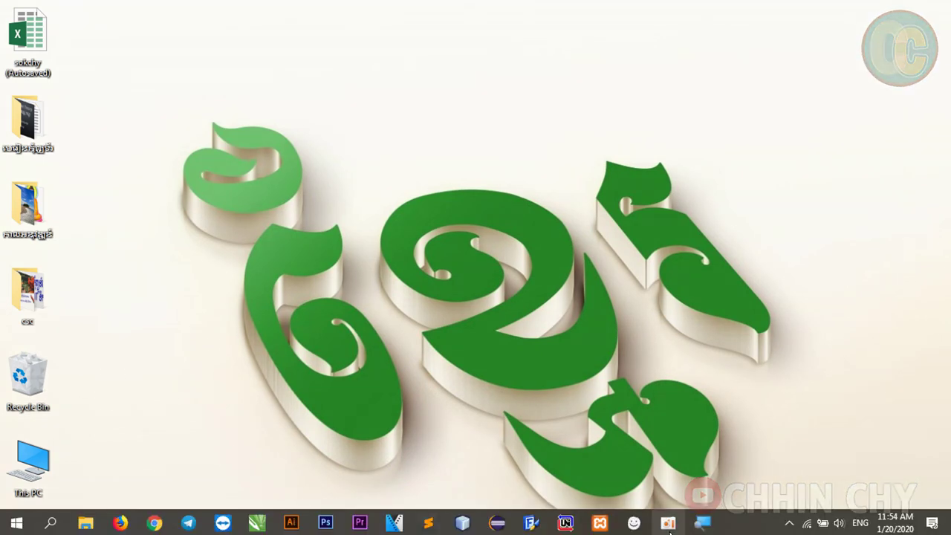
key("F2")
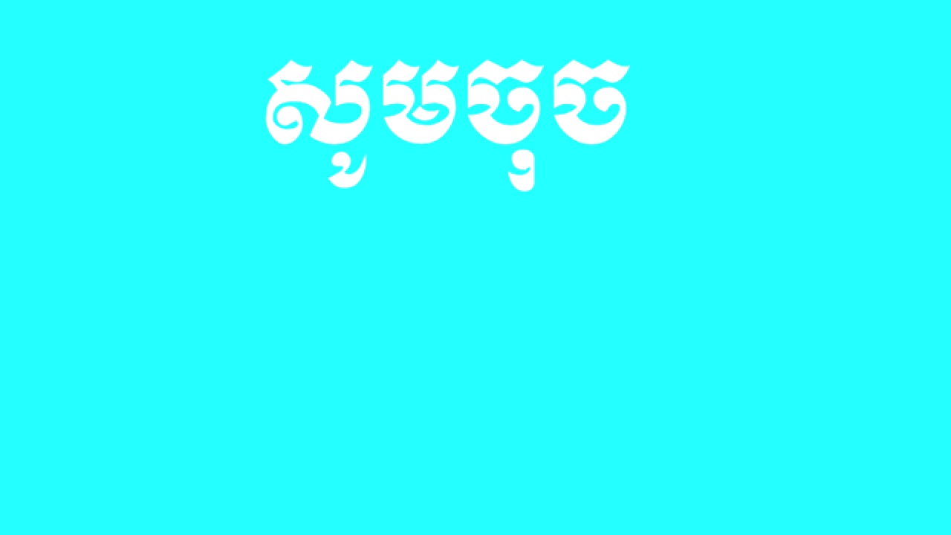